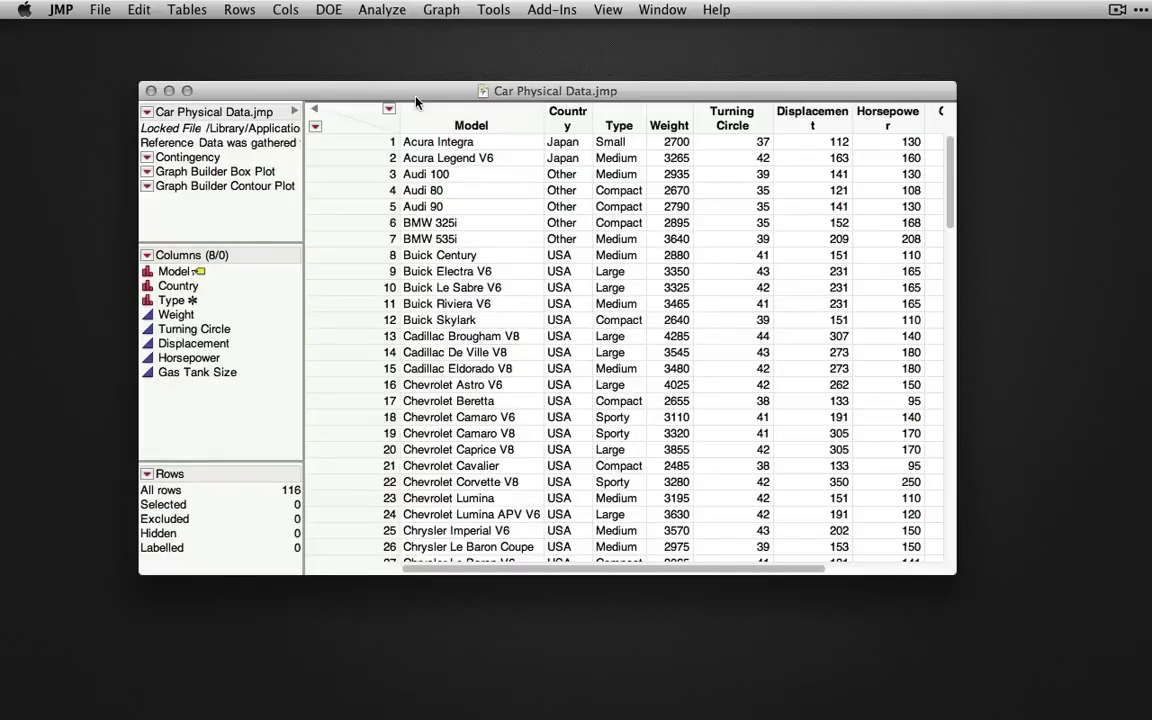
- Run a Distribution analysis with Country, Type and Weight as the Y columns
left_click(390, 10)
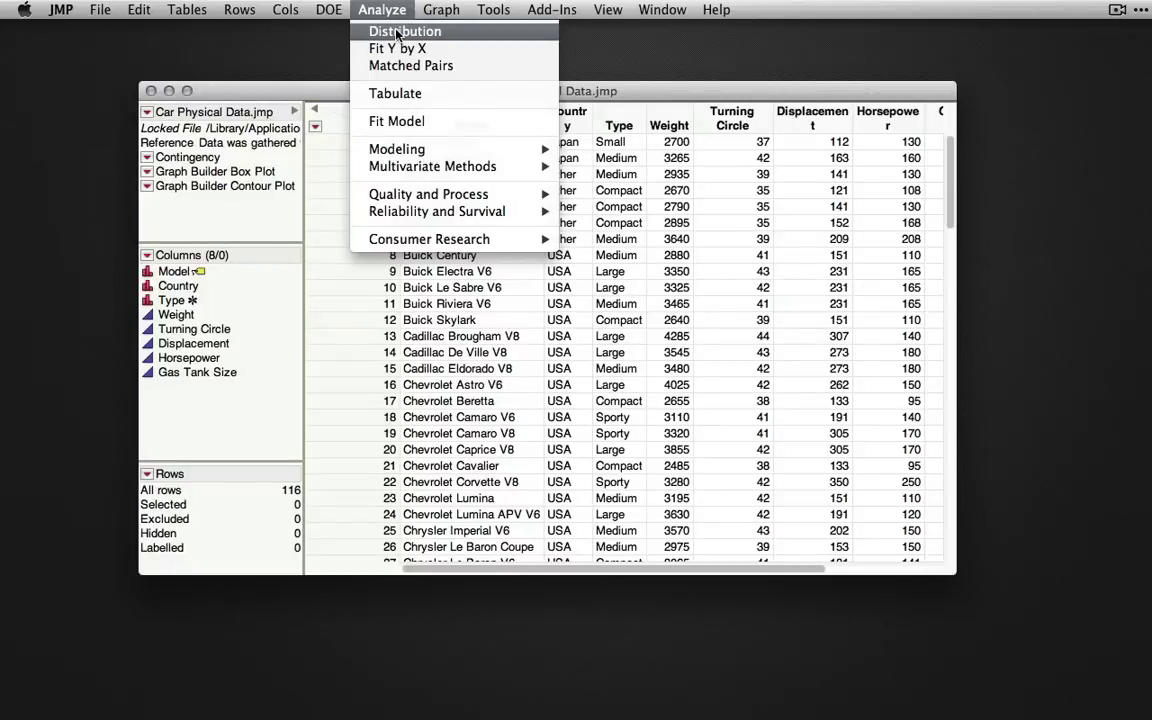
left_click(398, 36)
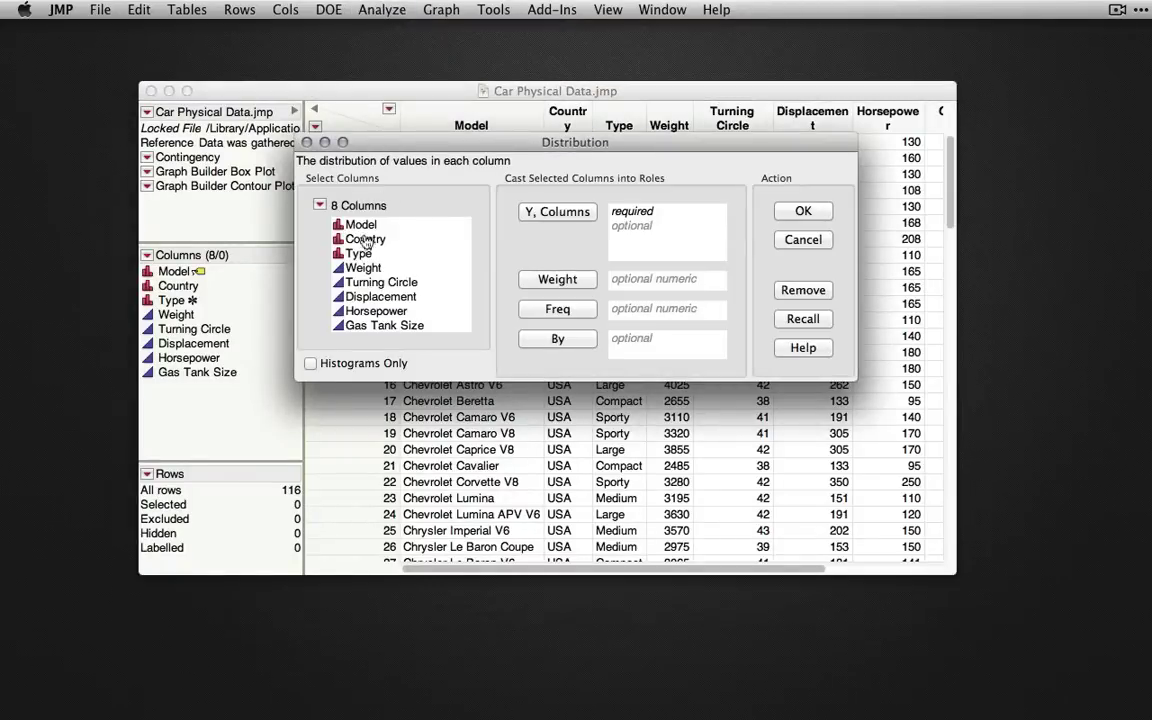
left_click_drag(376, 244, 378, 270)
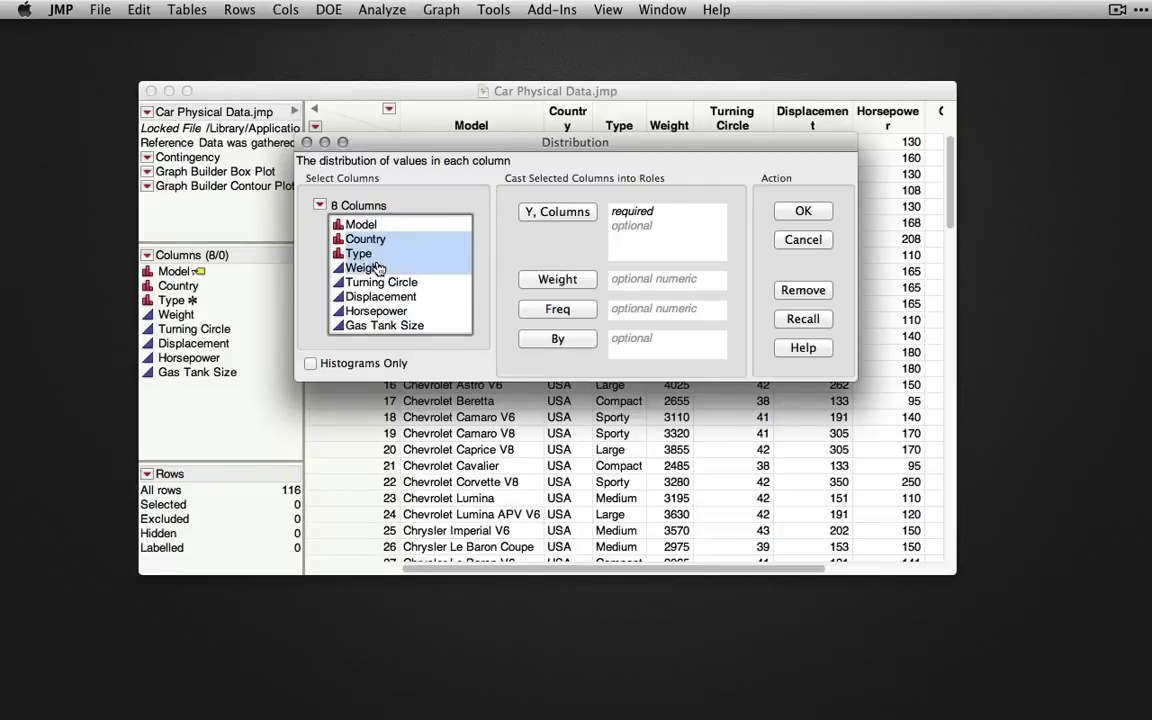
left_click(577, 216)
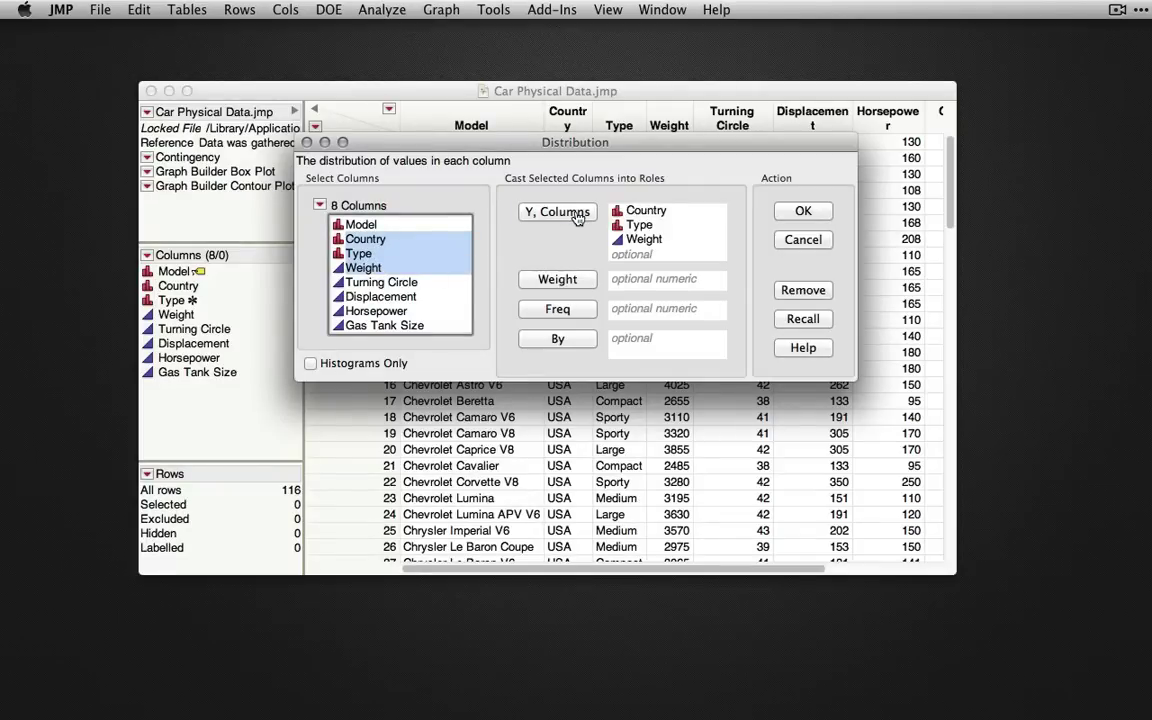
left_click(804, 213)
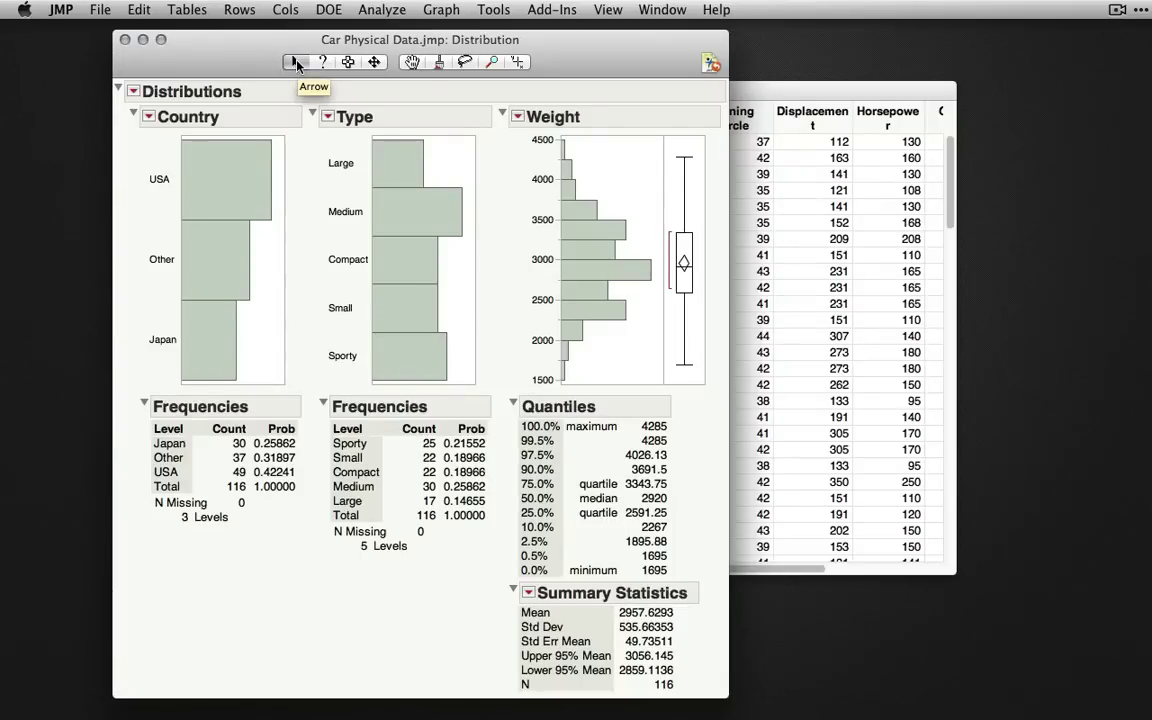
- Select the Country bars in turn (USA, Other, Japan, Other), ending with the USA cars selected
left_click(207, 165)
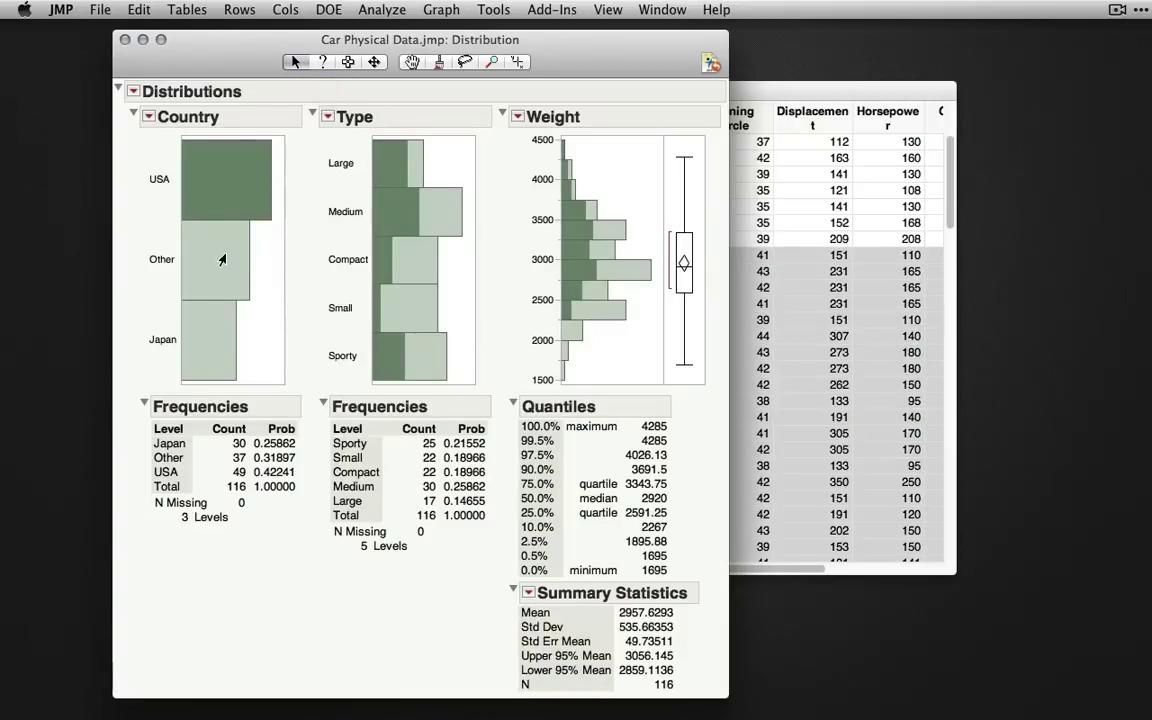
left_click(212, 295)
left_click(197, 355)
left_click(208, 280)
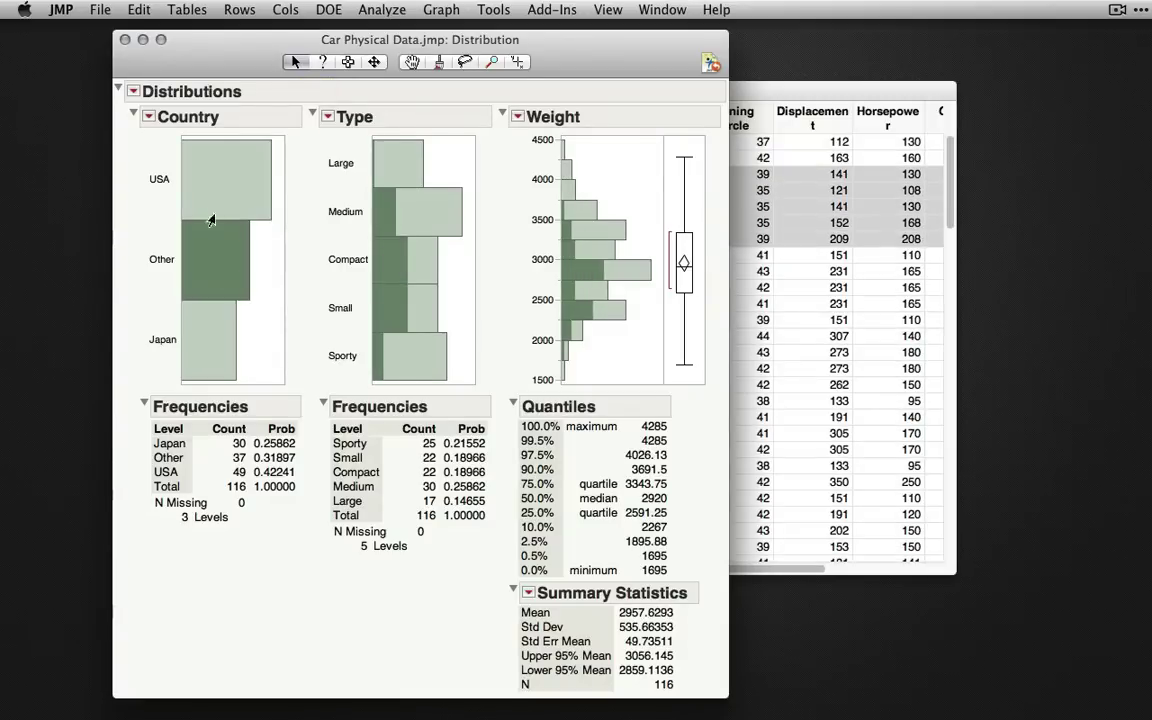
left_click(221, 193)
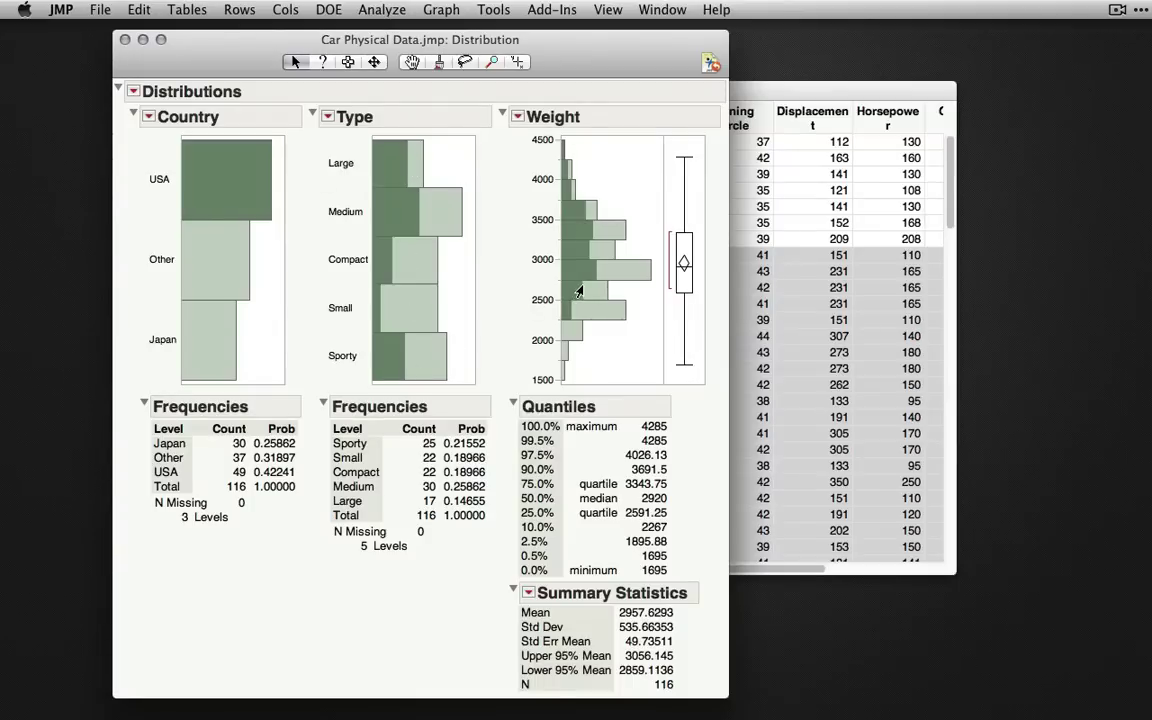
left_click(324, 62)
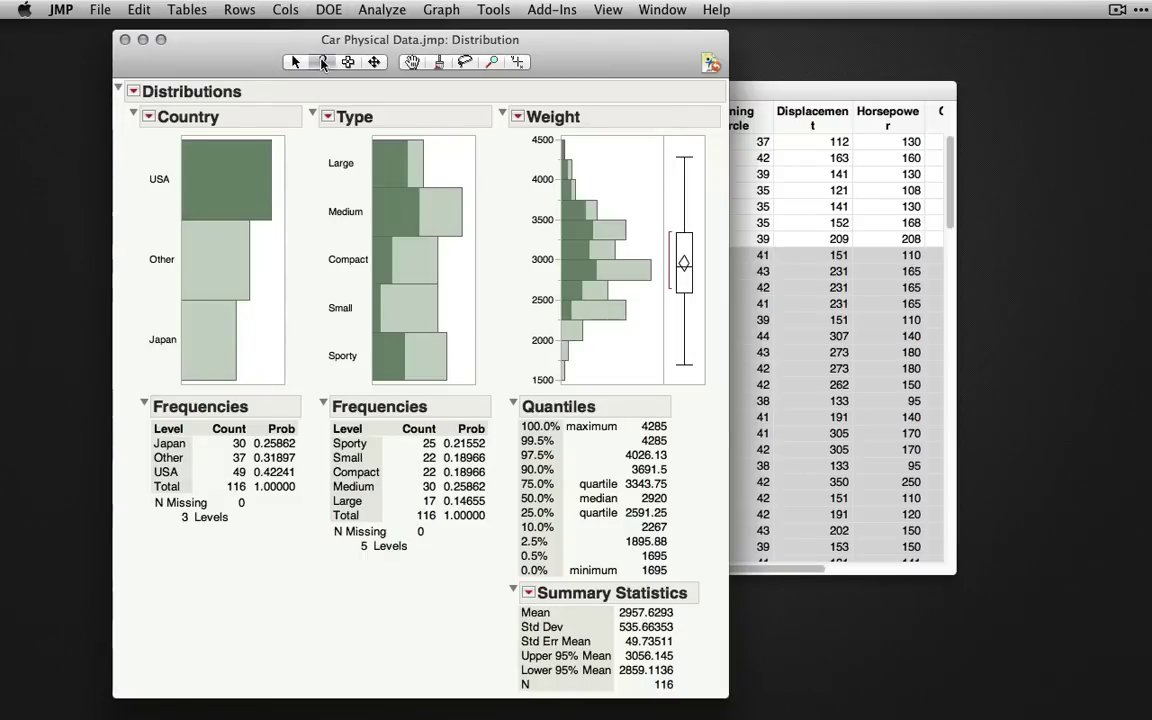
left_click(217, 410)
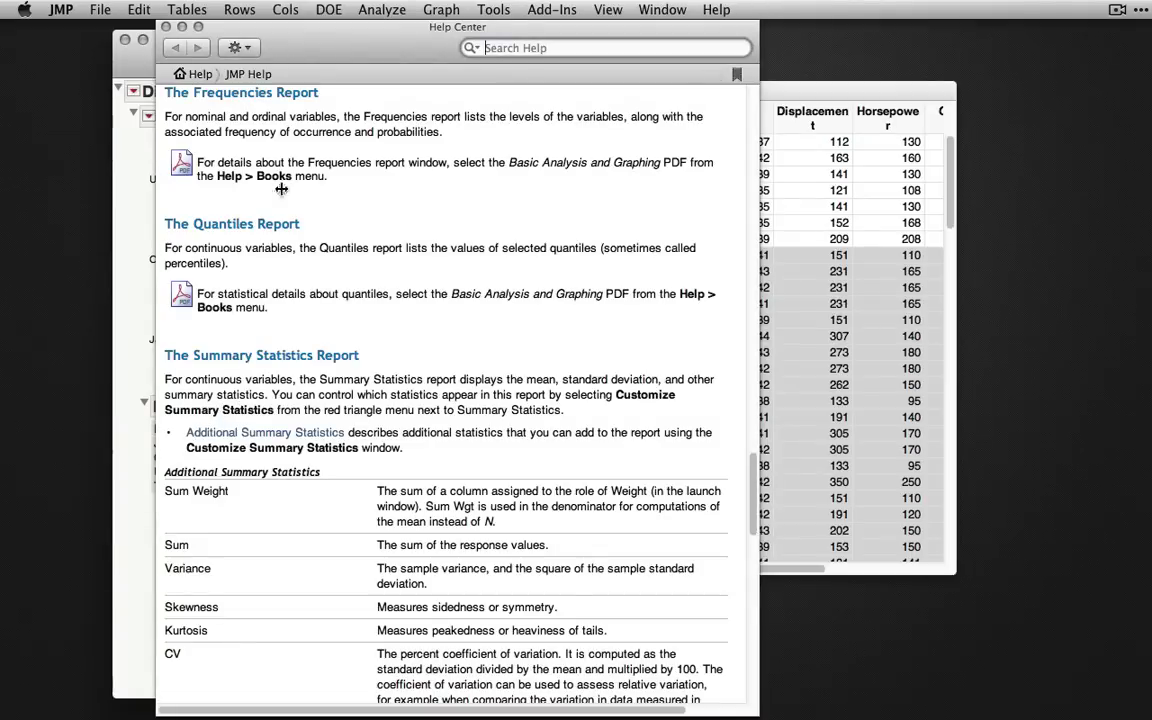
left_click(166, 26)
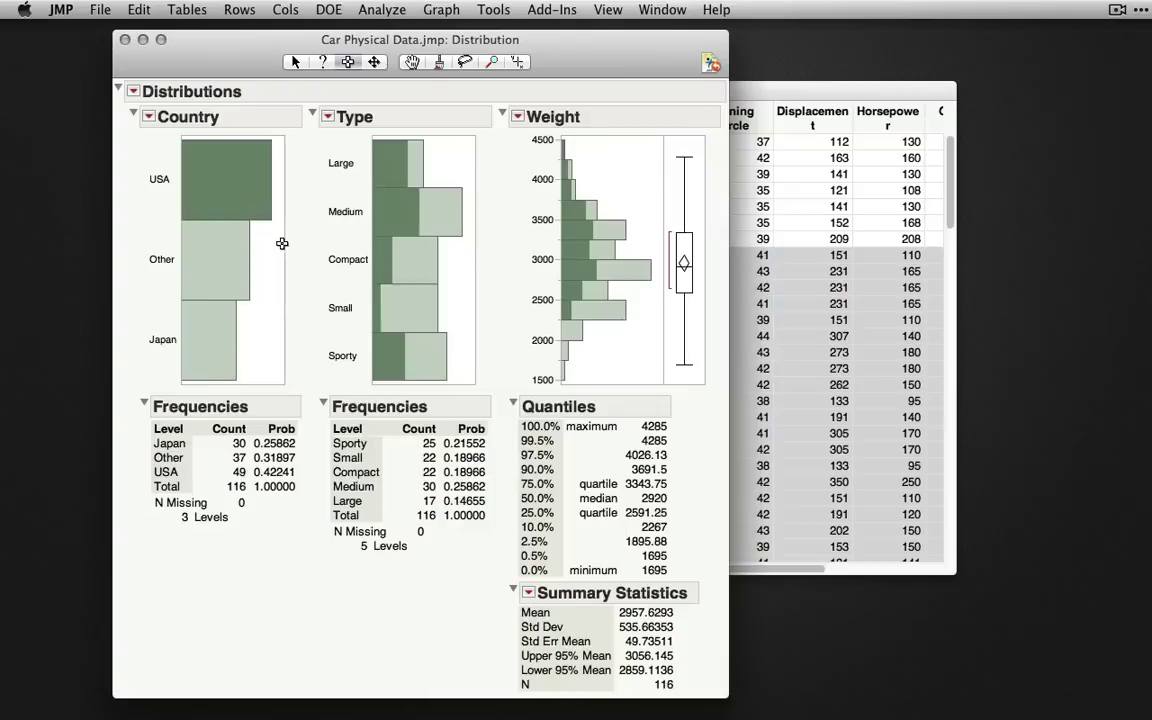
- Select the whole Country report section and copy it with Edit > Copy
left_click(193, 117)
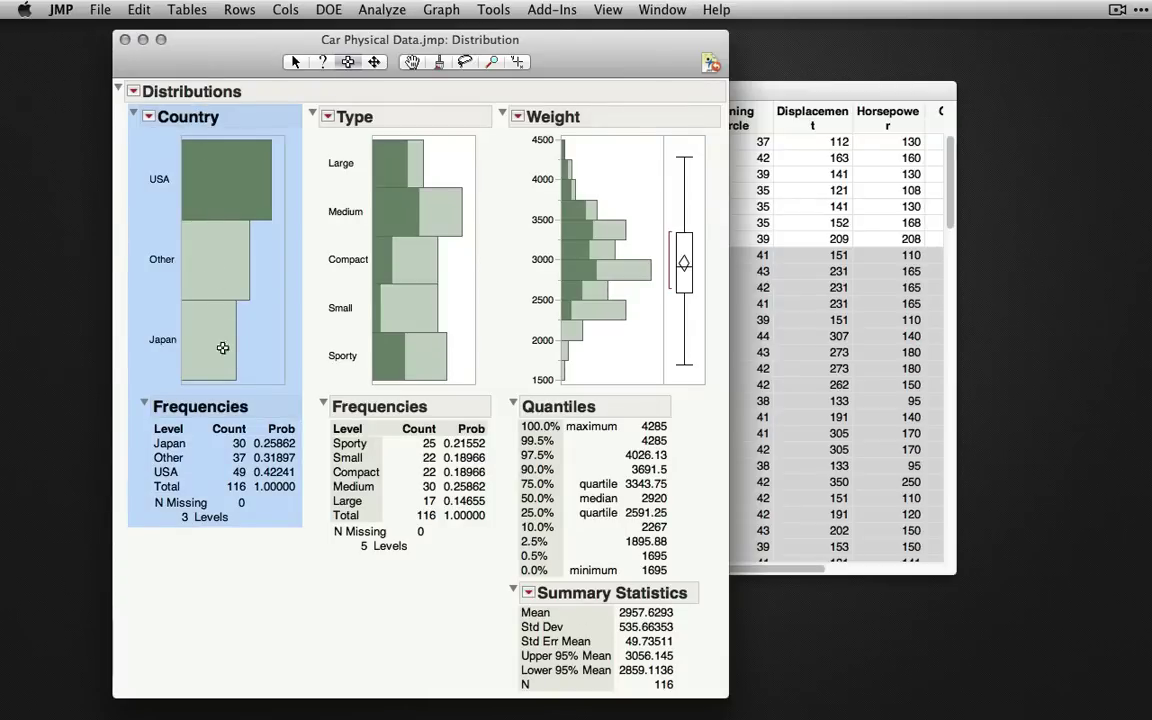
left_click(136, 10)
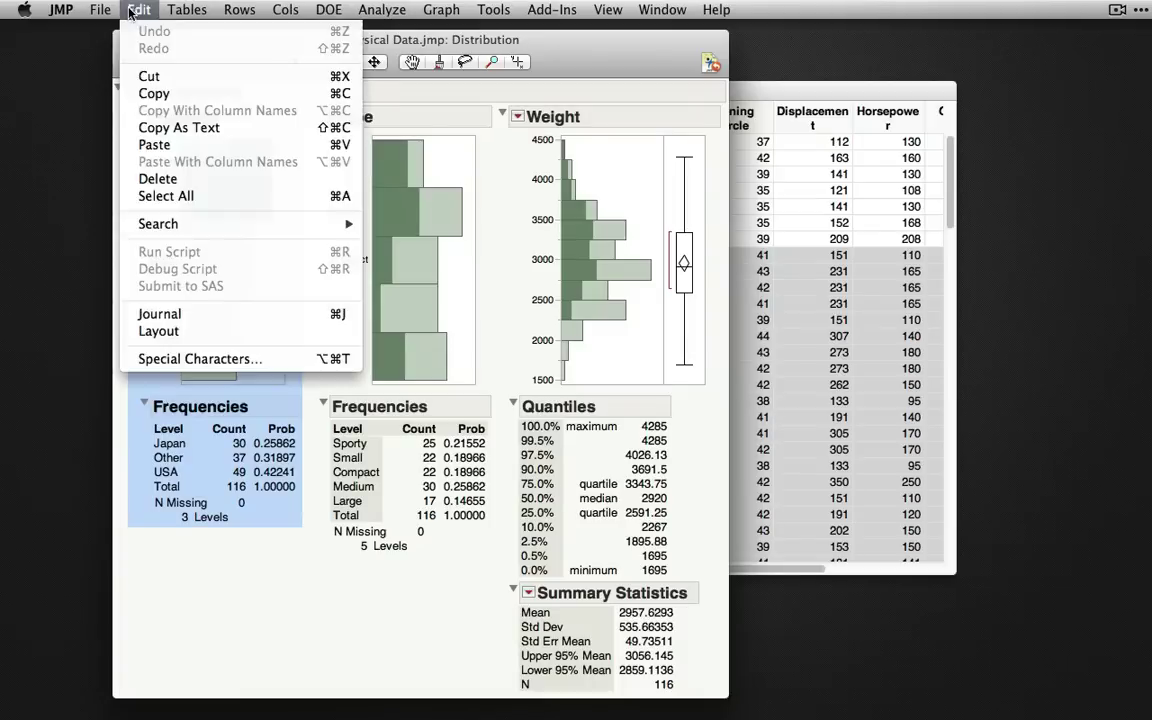
left_click(145, 94)
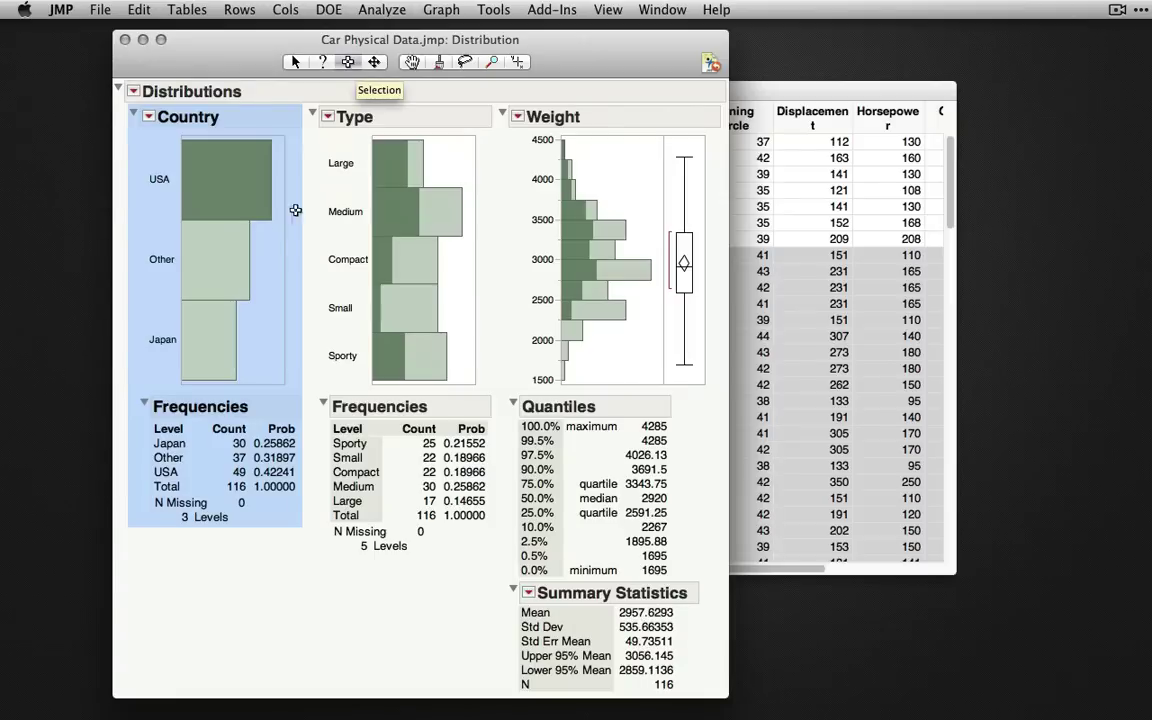
- Select the Country plot frame, Frequencies table, then the entire Distributions report in turn
left_click(270, 272)
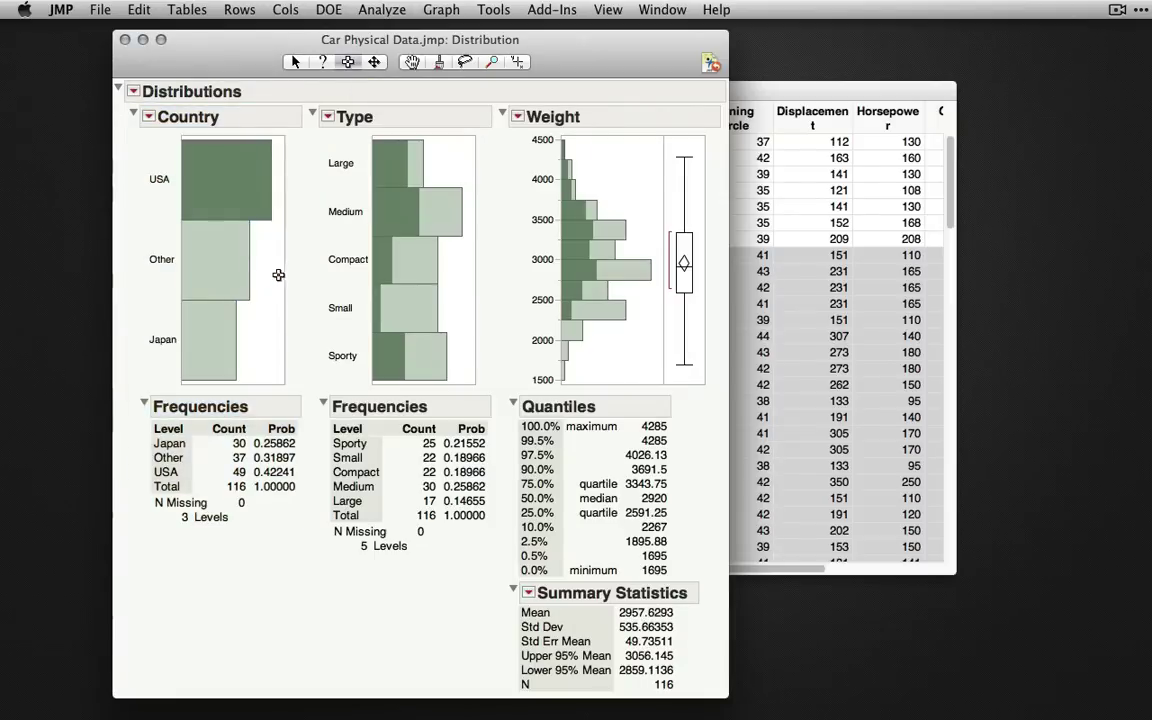
left_click(278, 274)
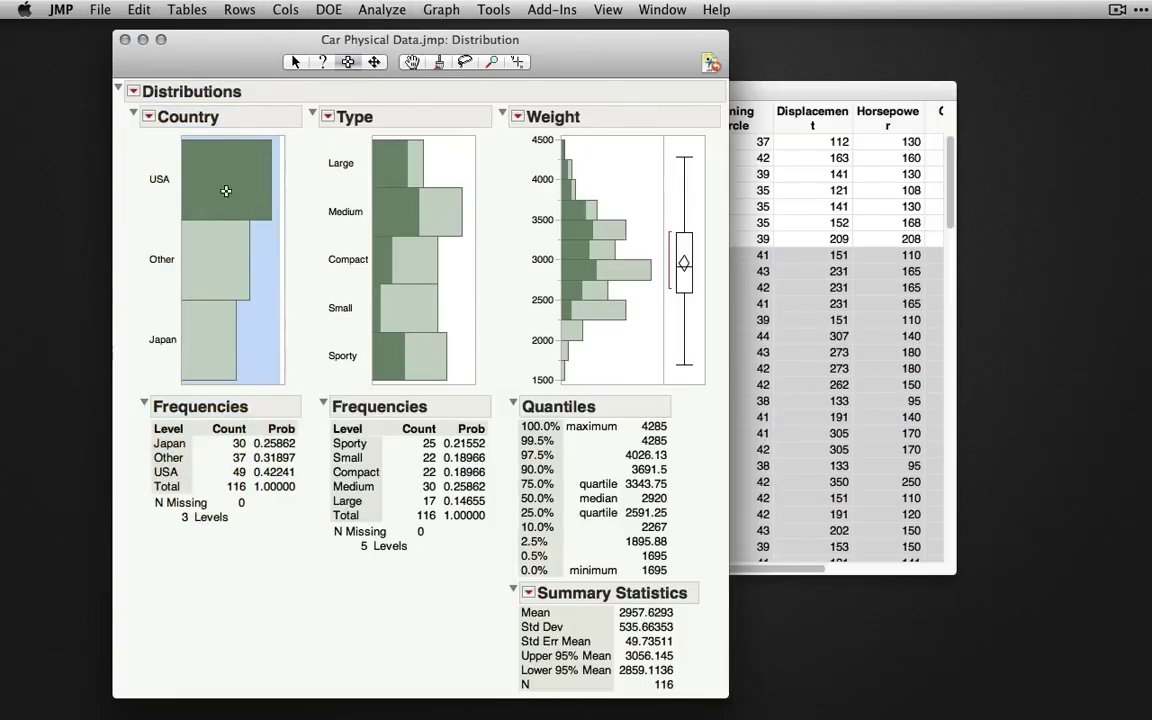
left_click(199, 405)
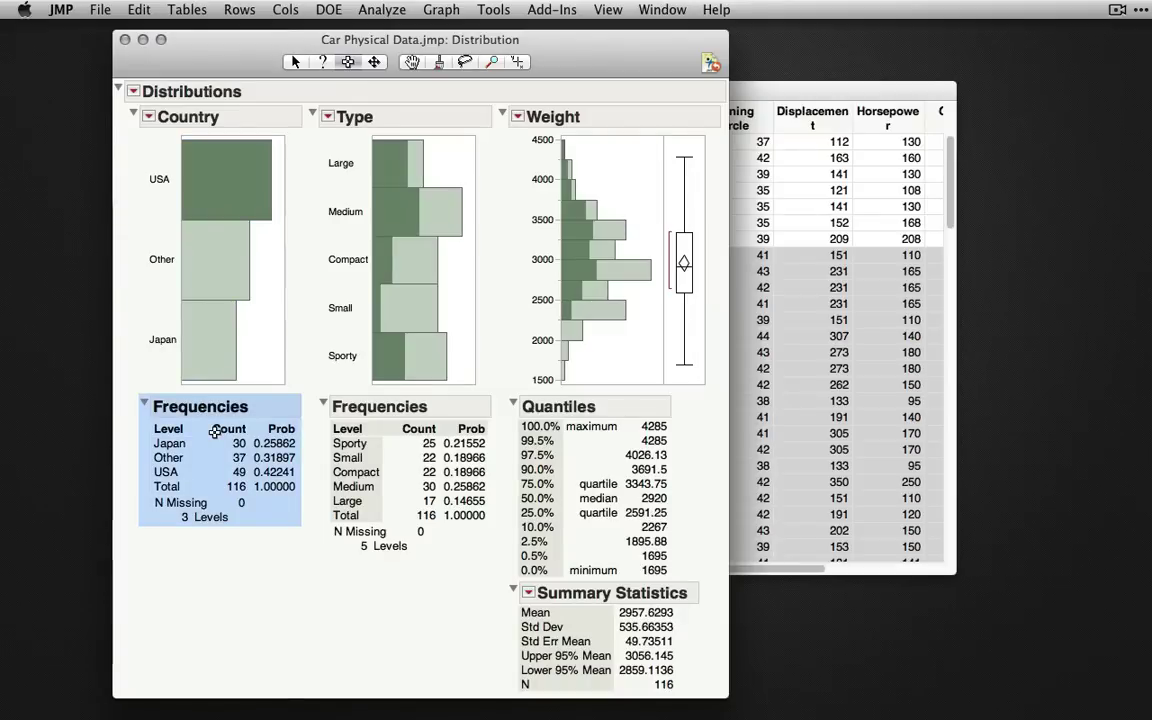
left_click(230, 93)
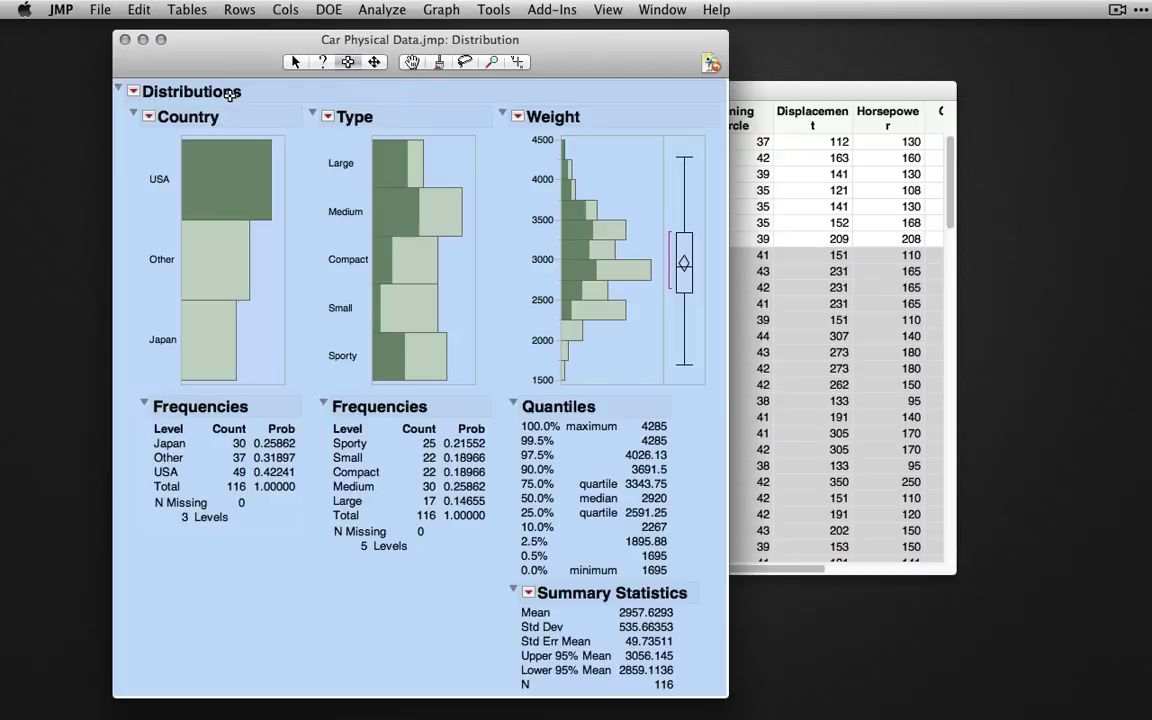
left_click(413, 63)
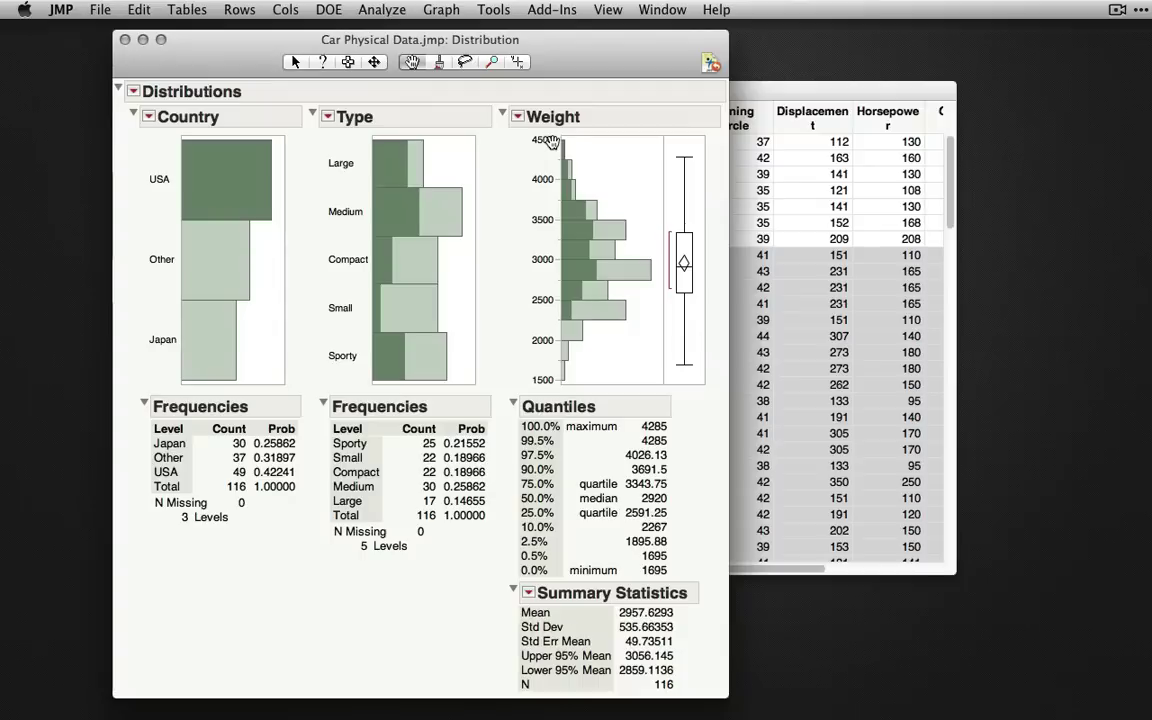
- Shift and extend the Weight axis range, then narrow the Weight histogram's bins
left_click_drag(550, 143, 545, 262)
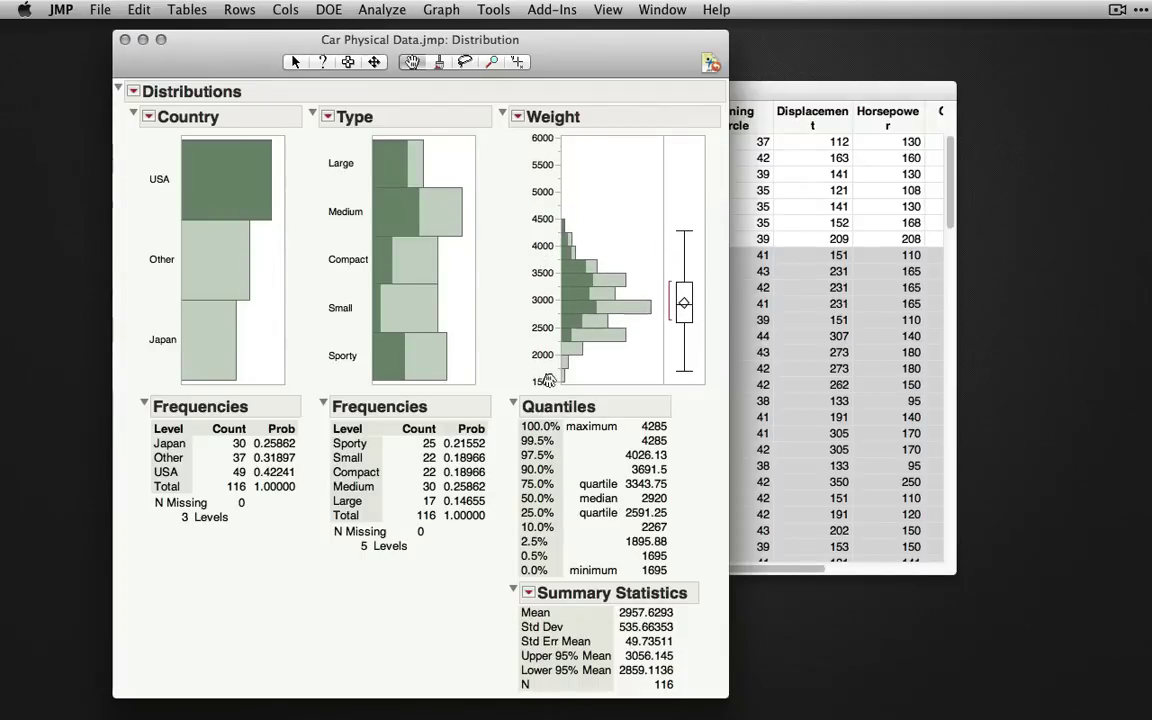
left_click_drag(549, 380, 572, 285)
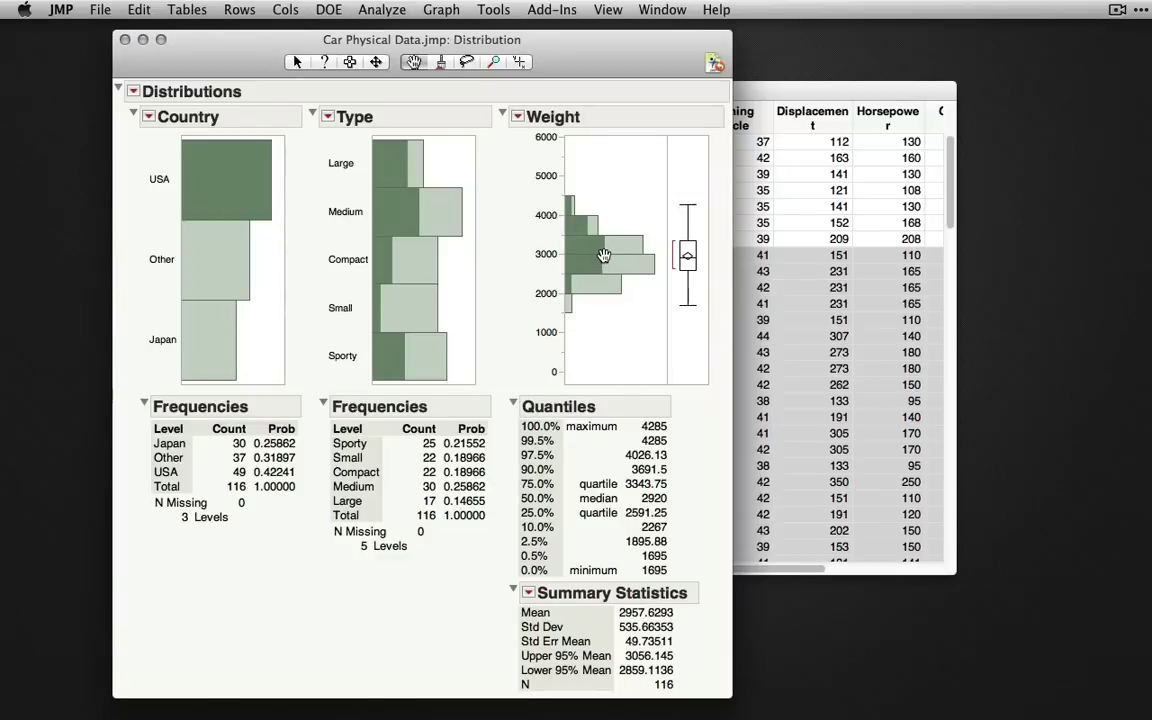
left_click_drag(603, 255, 661, 247)
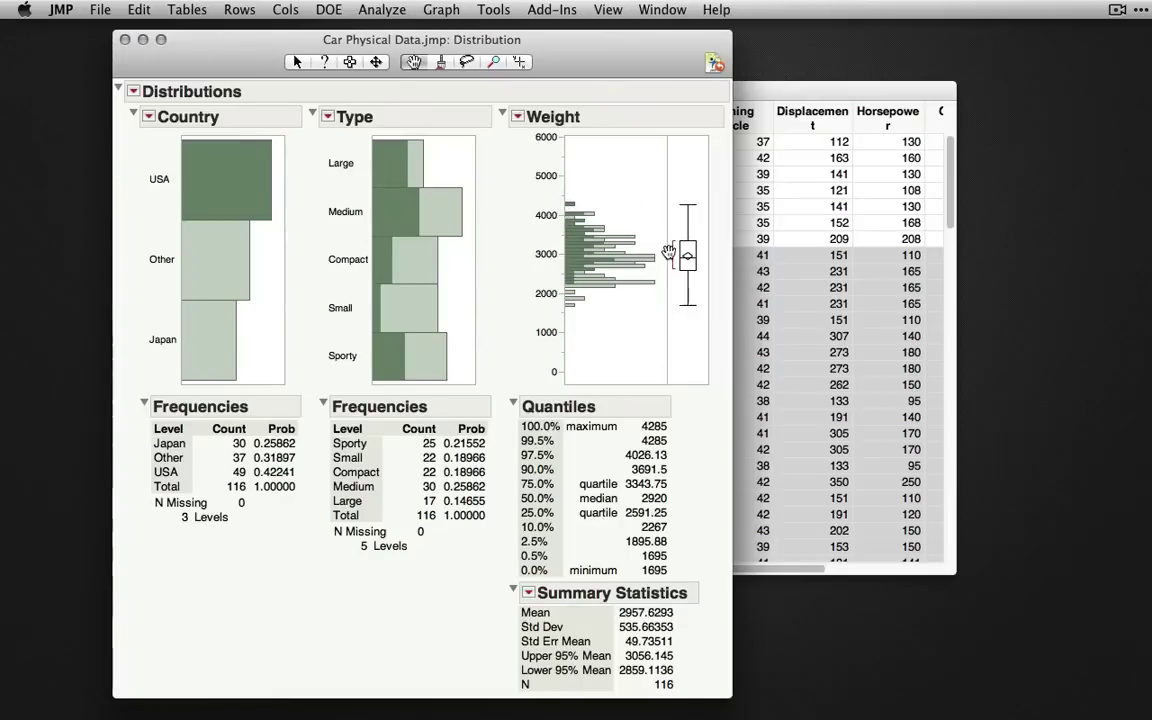
- Apply a 0 to 6000 Weight axis with increment 1000 in the axis settings
double_click(549, 257)
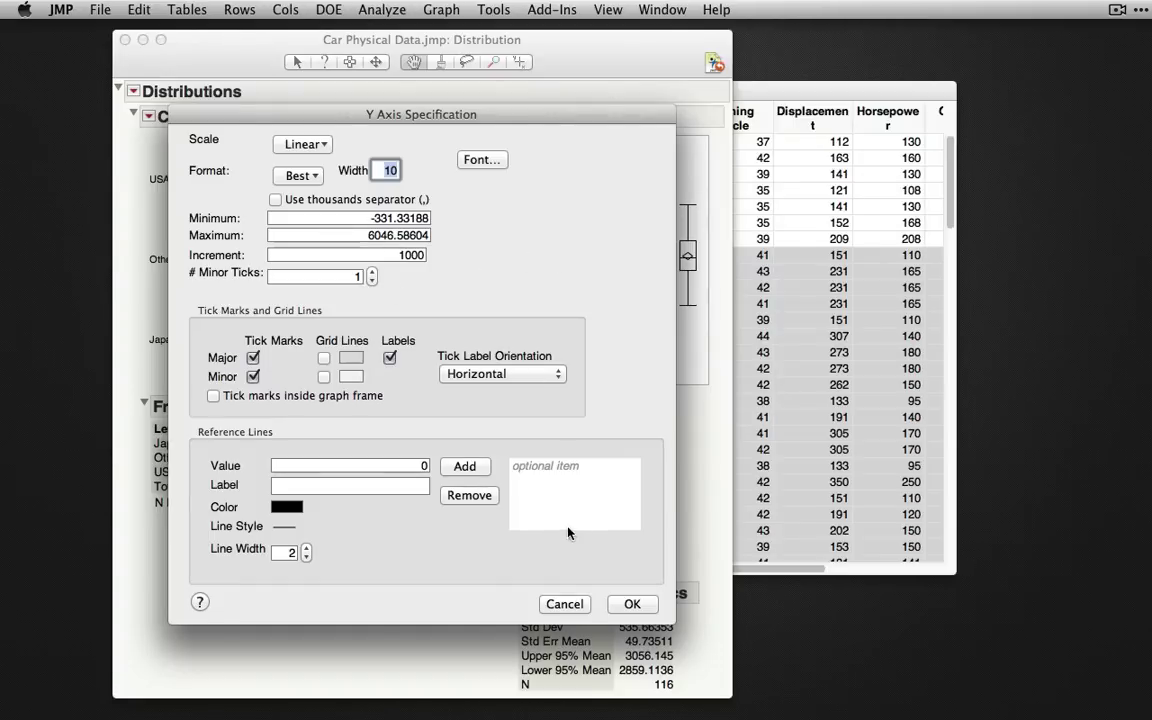
left_click(645, 603)
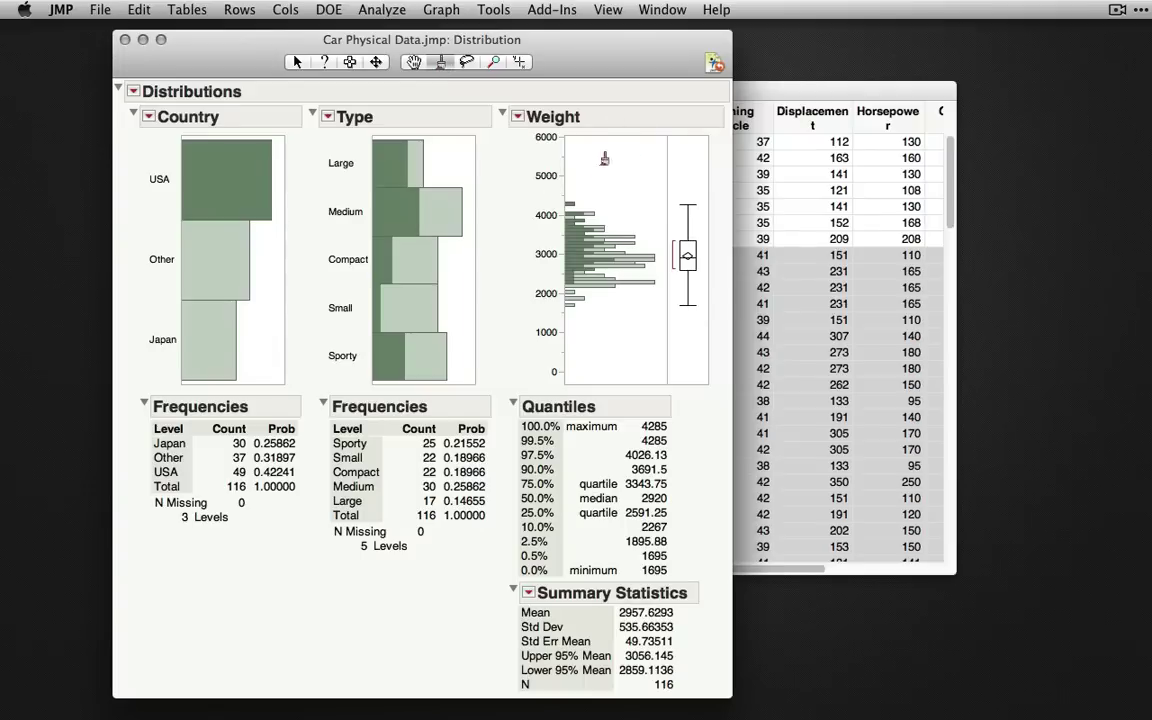
- Fit Y by X with Weight as response and Turning Circle as factor, then deselect all rows
left_click(397, 14)
left_click(408, 48)
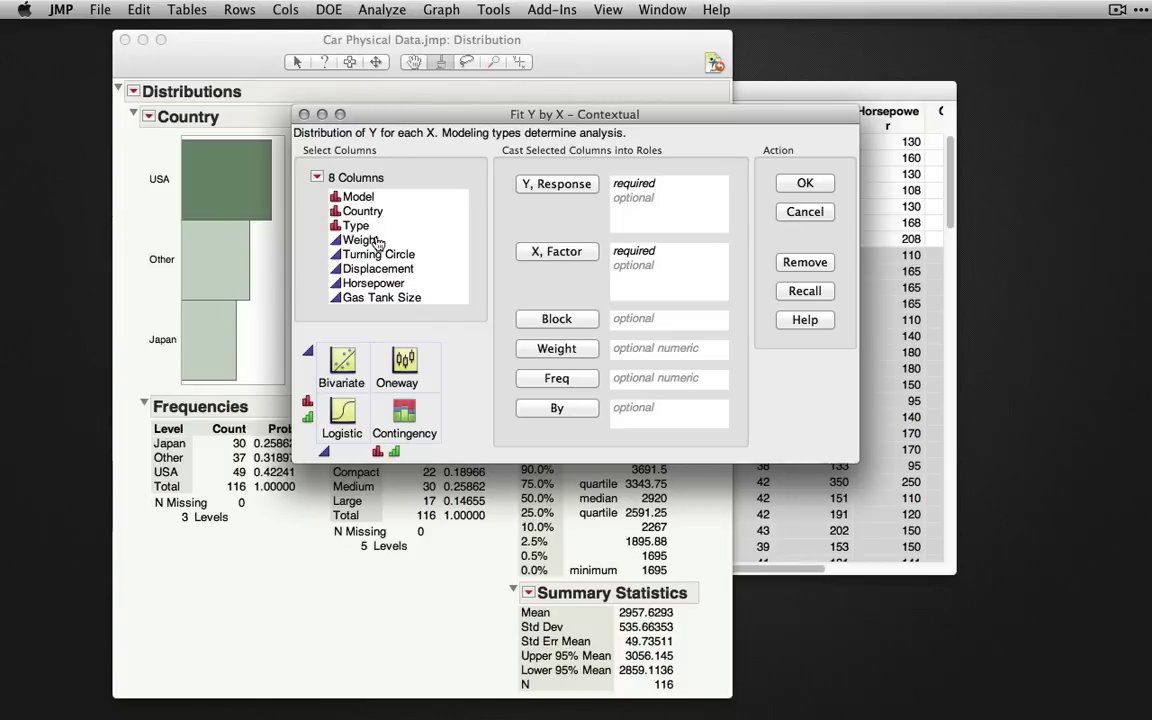
left_click_drag(378, 243, 500, 172)
left_click_drag(418, 257, 506, 230)
left_click(805, 183)
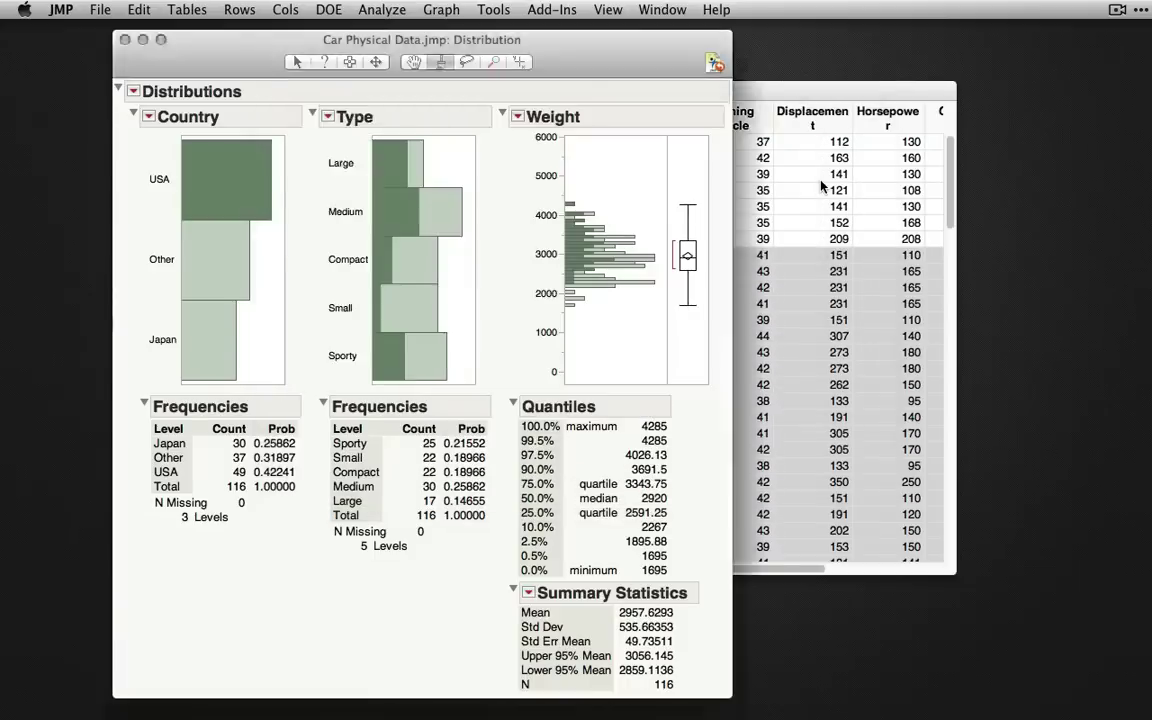
left_click(200, 155)
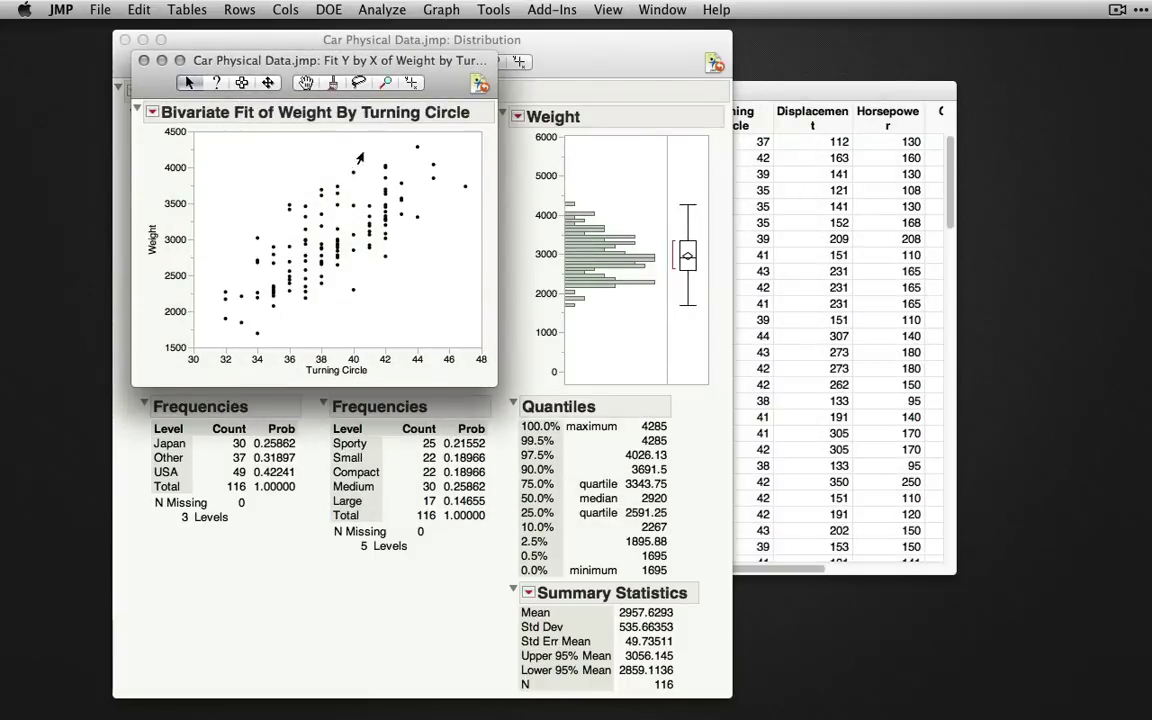
- Brush the turning circle 42 points, clear them, then brush a rectangle over most points
left_click(335, 85)
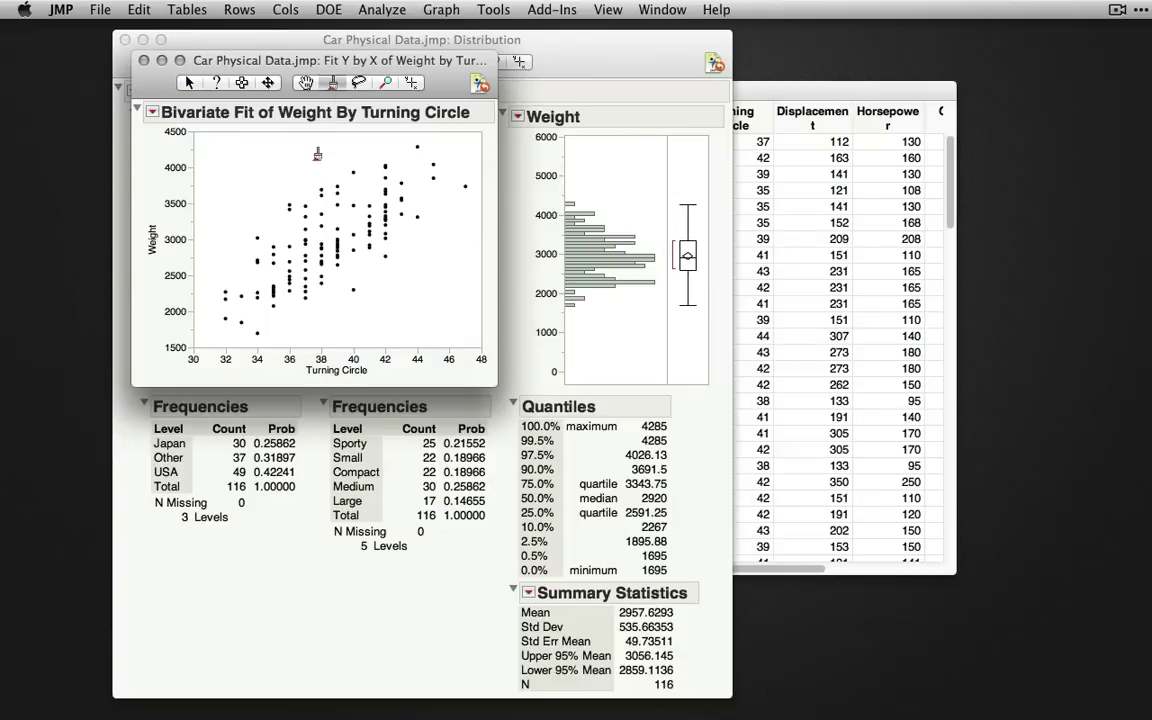
left_click(383, 212)
mouse_move(390, 235)
left_mouse_down()
mouse_move(335, 200)
mouse_move(268, 239)
mouse_move(352, 217)
mouse_move(305, 150)
mouse_move(322, 199)
mouse_move(311, 237)
mouse_move(350, 190)
mouse_move(309, 257)
mouse_move(329, 271)
mouse_move(240, 262)
mouse_move(282, 261)
left_mouse_up()
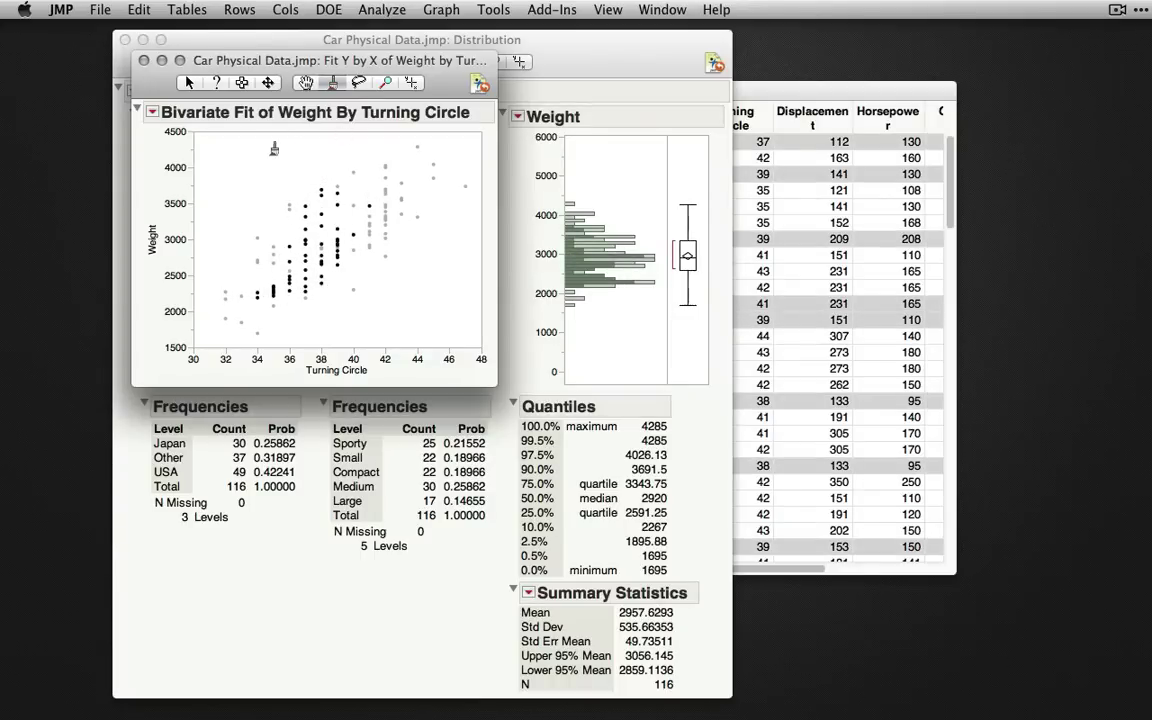
left_click_drag(274, 148, 276, 154)
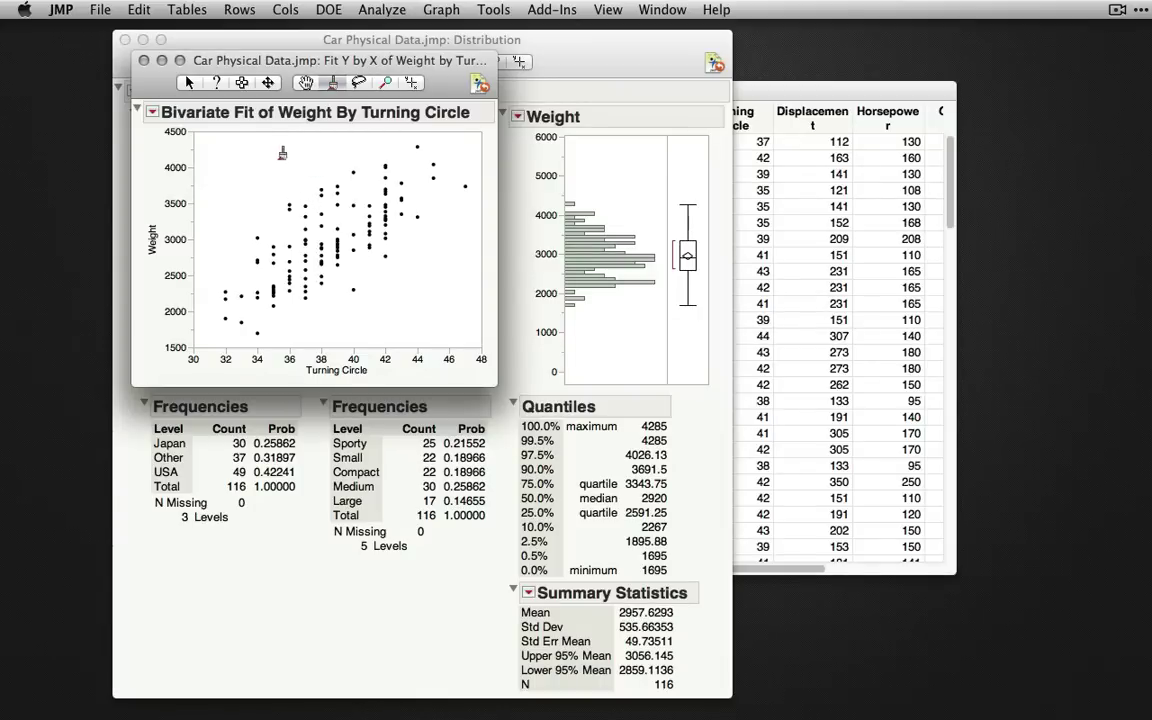
mouse_move(292, 150)
left_mouse_down()
mouse_move(330, 198)
mouse_move(406, 225)
mouse_move(410, 250)
mouse_move(318, 335)
mouse_move(267, 330)
mouse_move(377, 344)
mouse_move(388, 203)
left_mouse_up()
- Lasso the heavier cars at turning circles 36–43, zoom in twice, then restore full scale
left_click(359, 84)
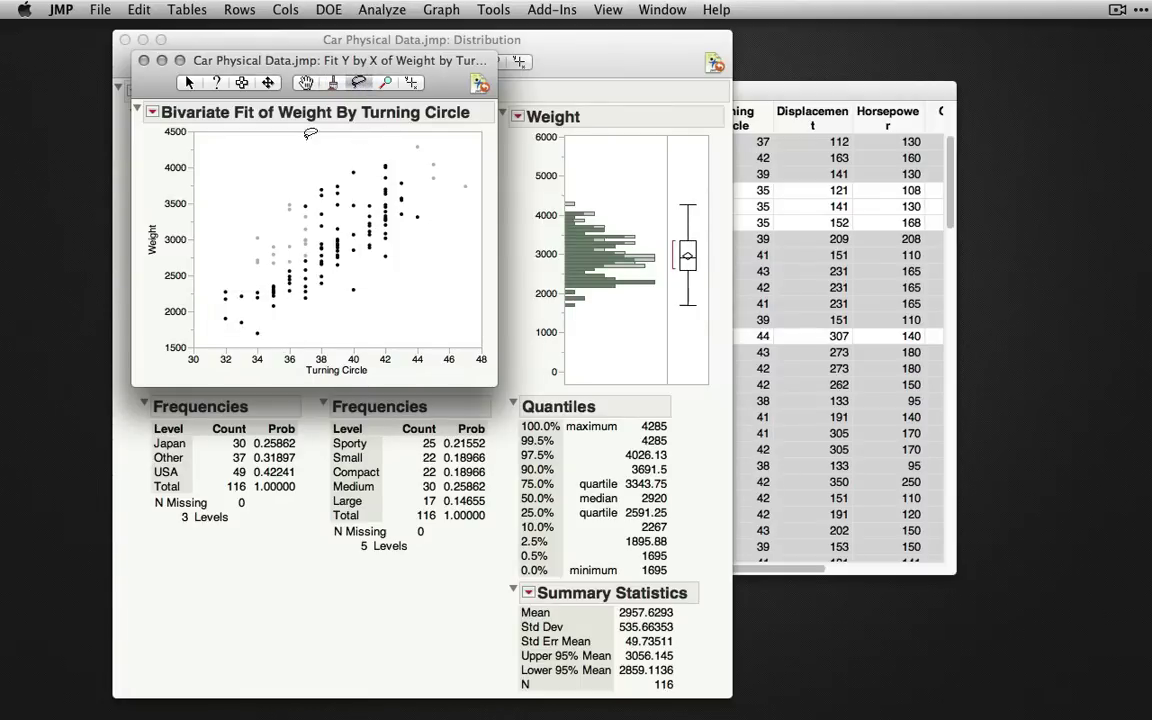
mouse_move(291, 166)
left_mouse_down()
mouse_move(255, 180)
mouse_move(253, 220)
mouse_move(278, 251)
mouse_move(335, 267)
mouse_move(390, 258)
mouse_move(425, 200)
mouse_move(422, 170)
mouse_move(346, 149)
mouse_move(290, 165)
left_mouse_up()
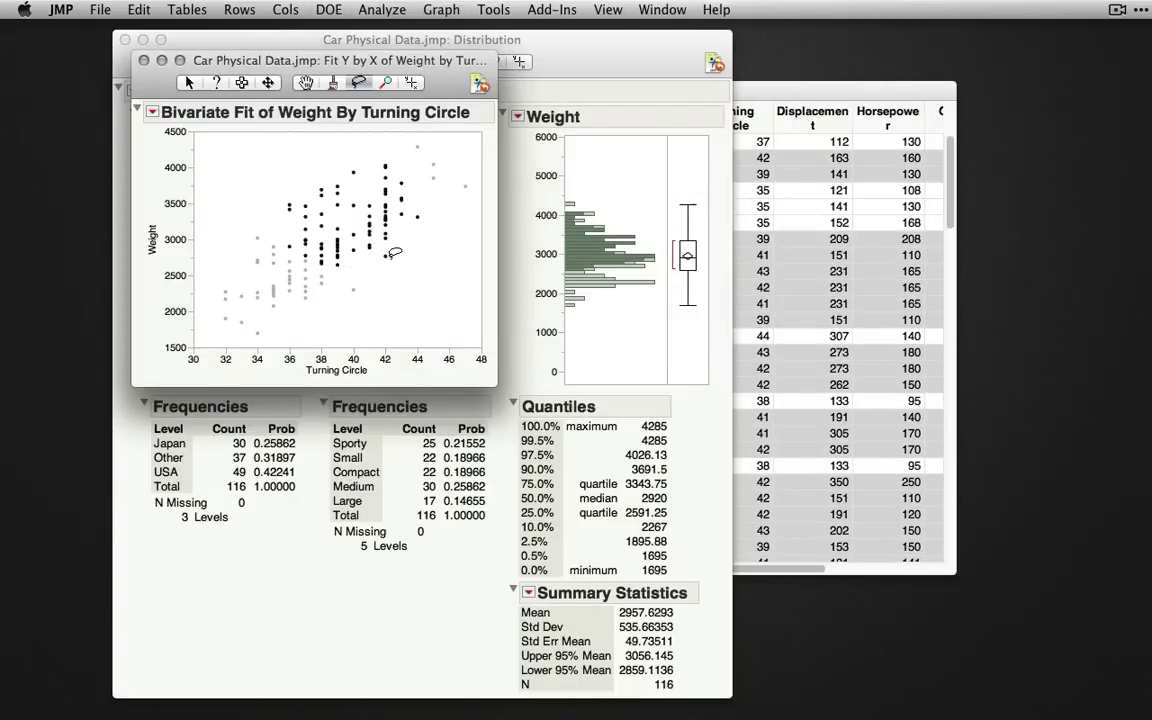
left_click(384, 84)
left_click(340, 225)
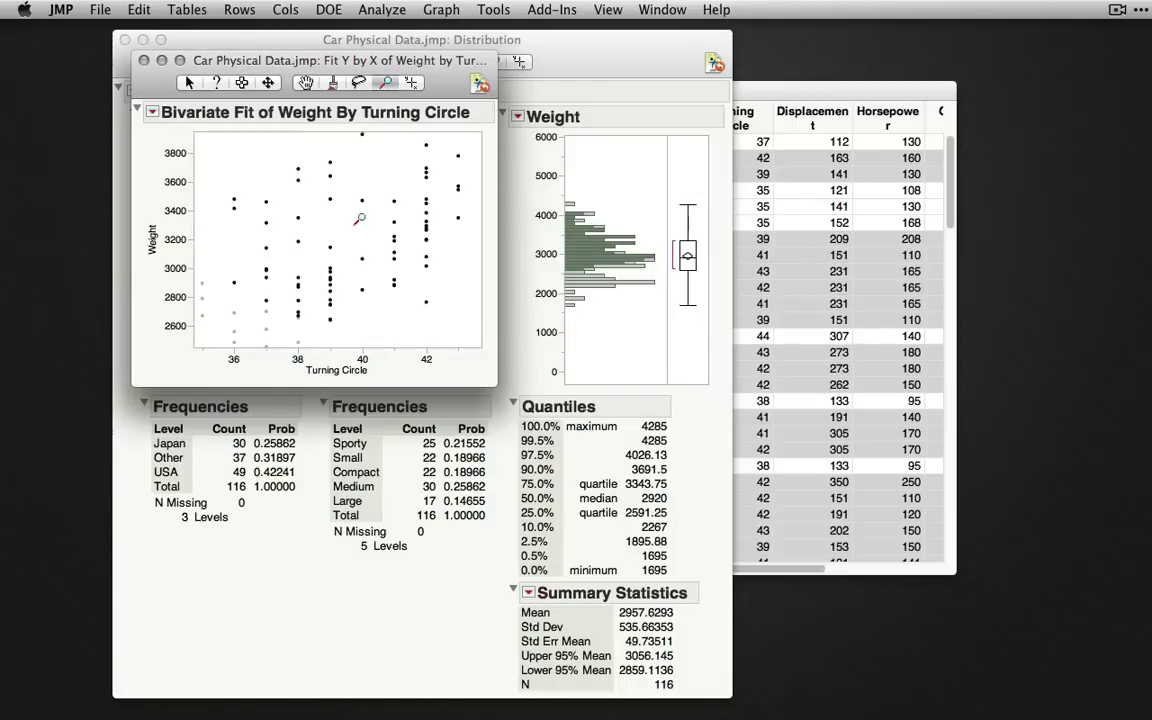
left_click(396, 211)
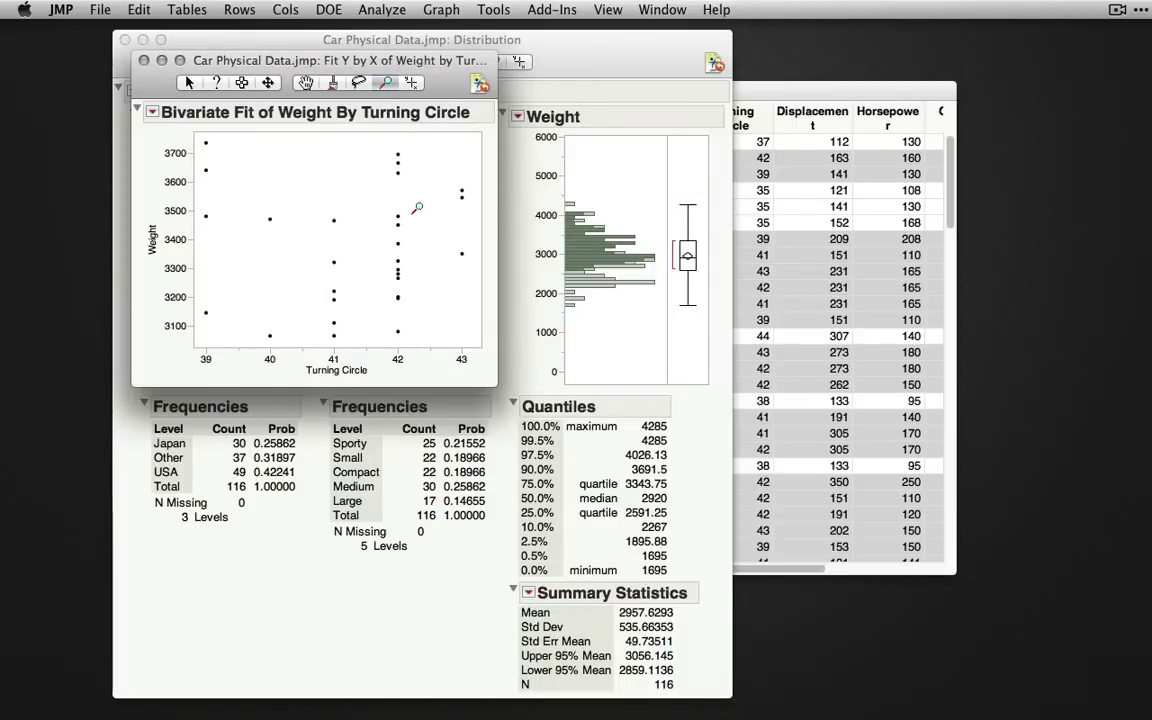
double_click(384, 193)
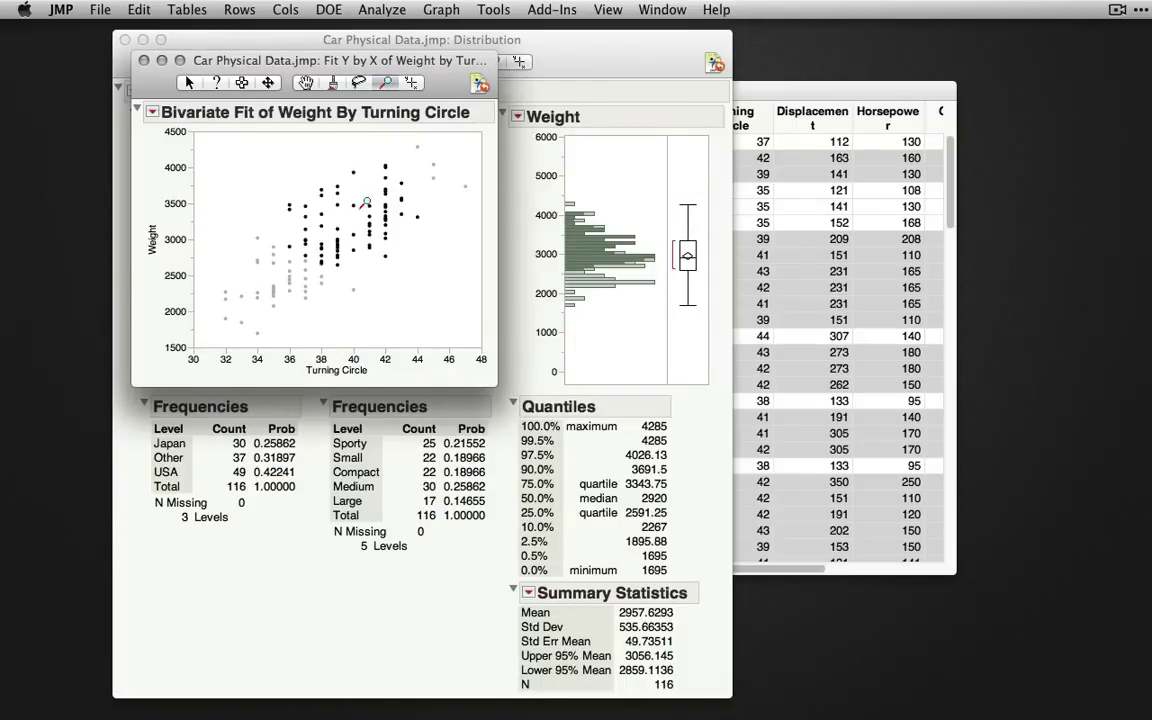
left_click(411, 85)
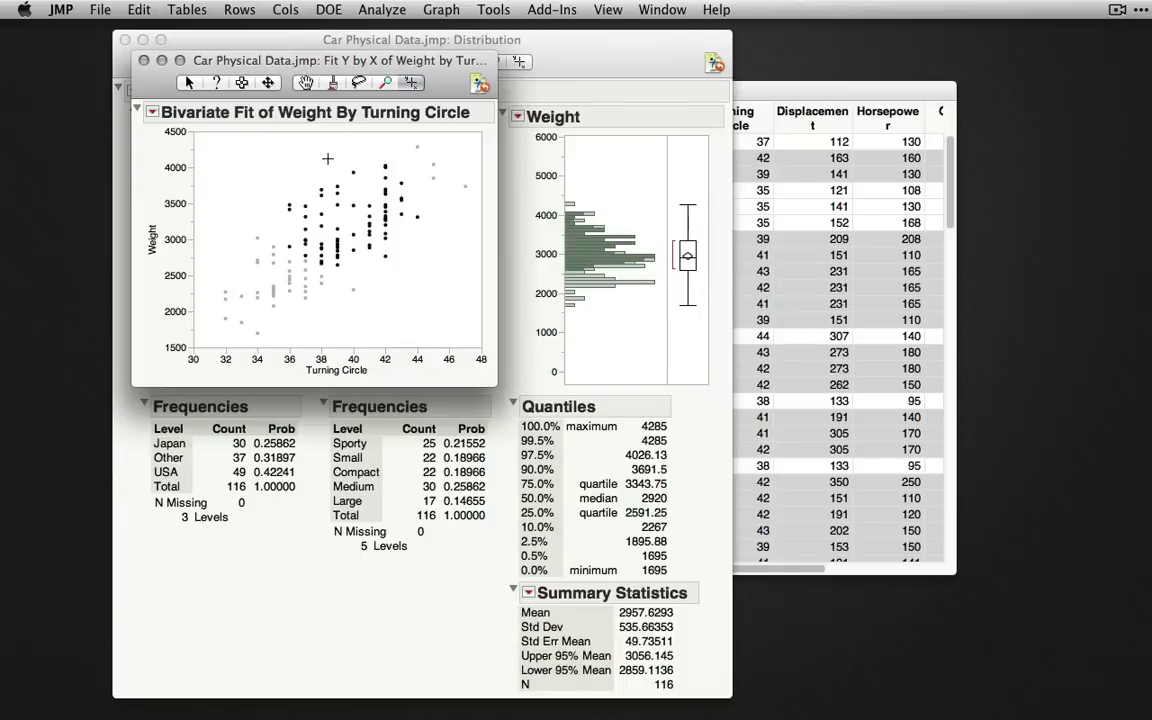
- Read the plot coordinates at turning circle 38.72, weight 3713, then bring up the Tools menu
left_click_drag(321, 159, 337, 205)
left_click(504, 12)
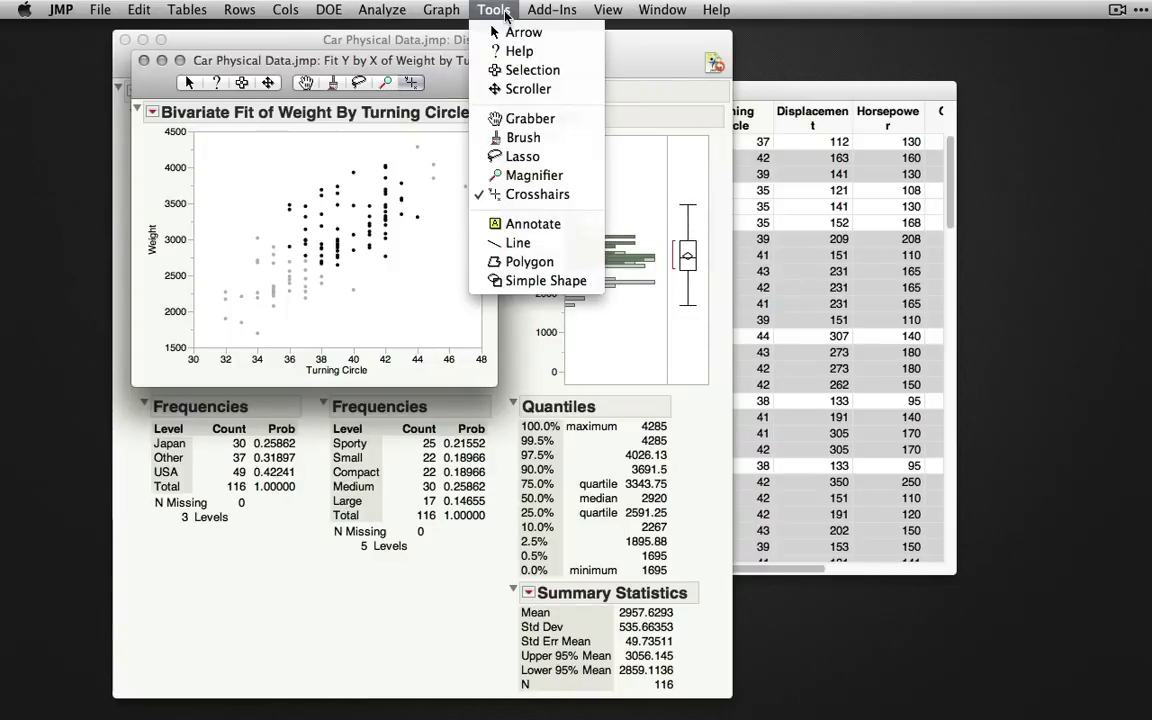
- Add a 'Bivariate' text annotation in the scatterplot's upper-left, then reopen and dismiss the Tools menu
left_click(552, 227)
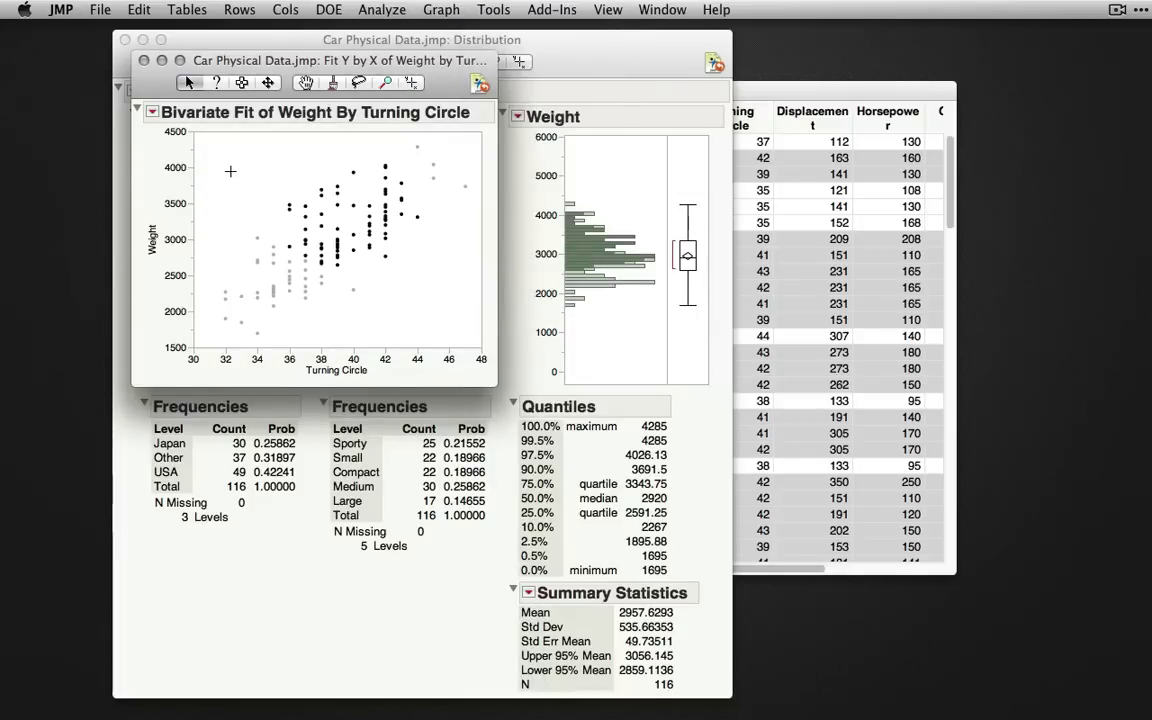
left_click_drag(228, 172, 281, 199)
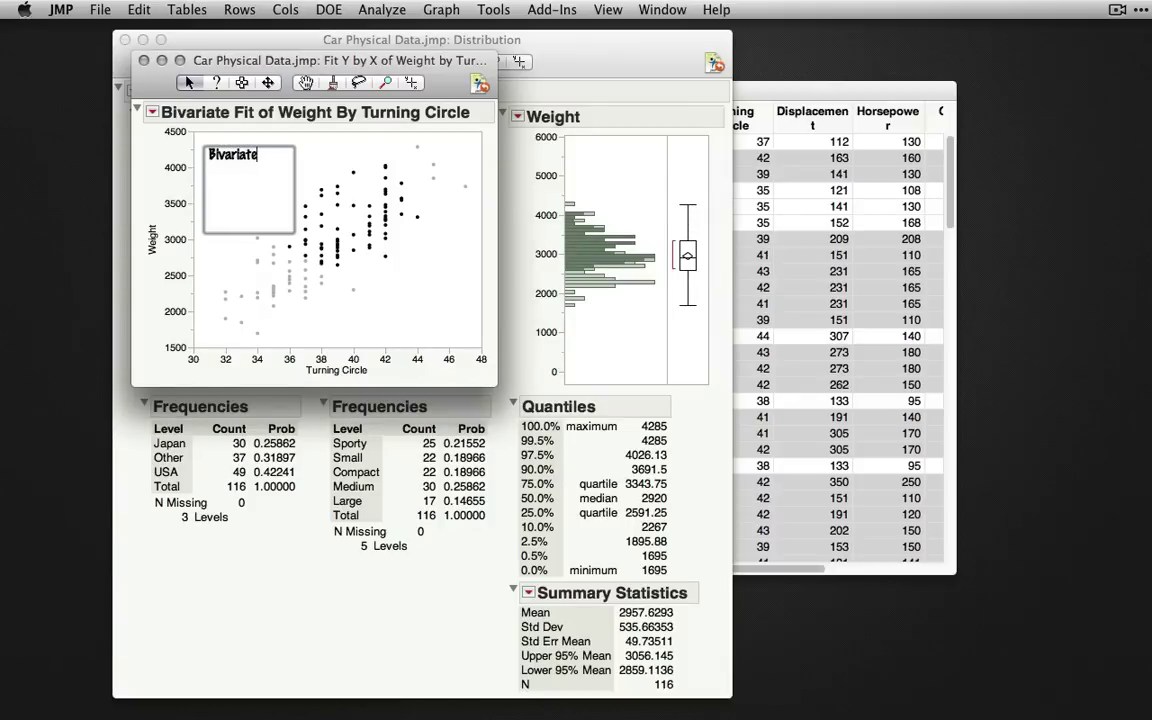
type("Bivariate")
key("Return")
left_click(412, 208)
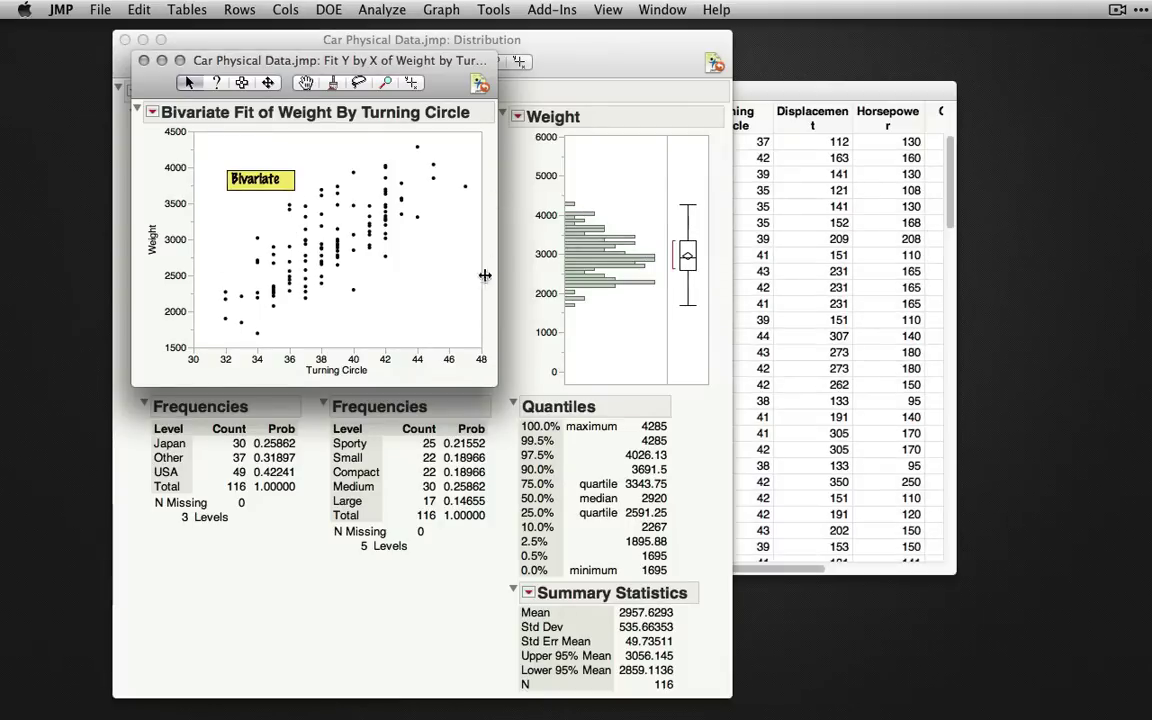
left_click(493, 9)
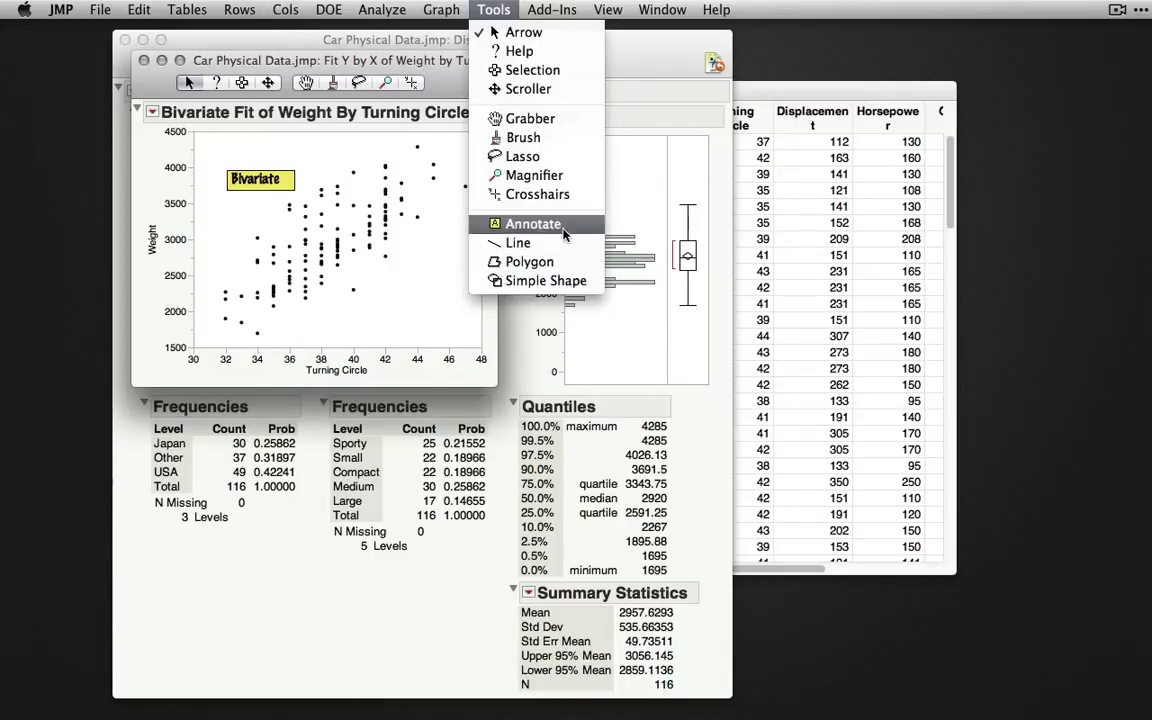
left_click(375, 287)
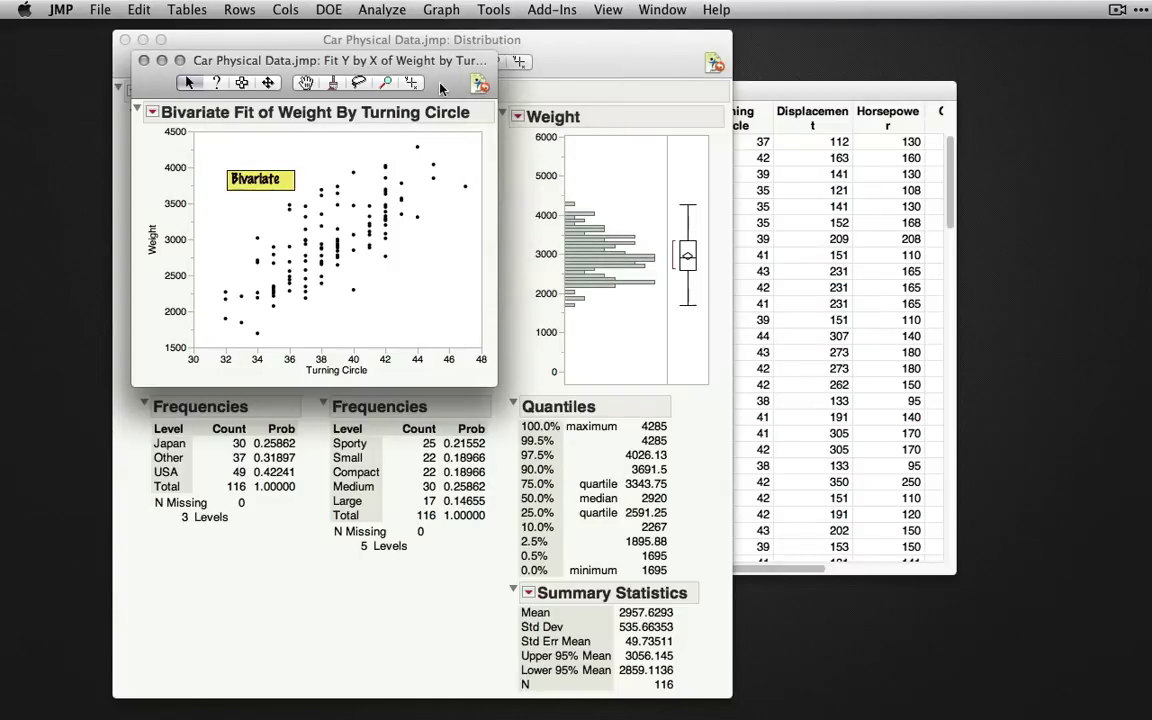
- Open the Customize Toolbar sheet from the toolbar's right-click menu to view addable tools and platforms
right_click(440, 87)
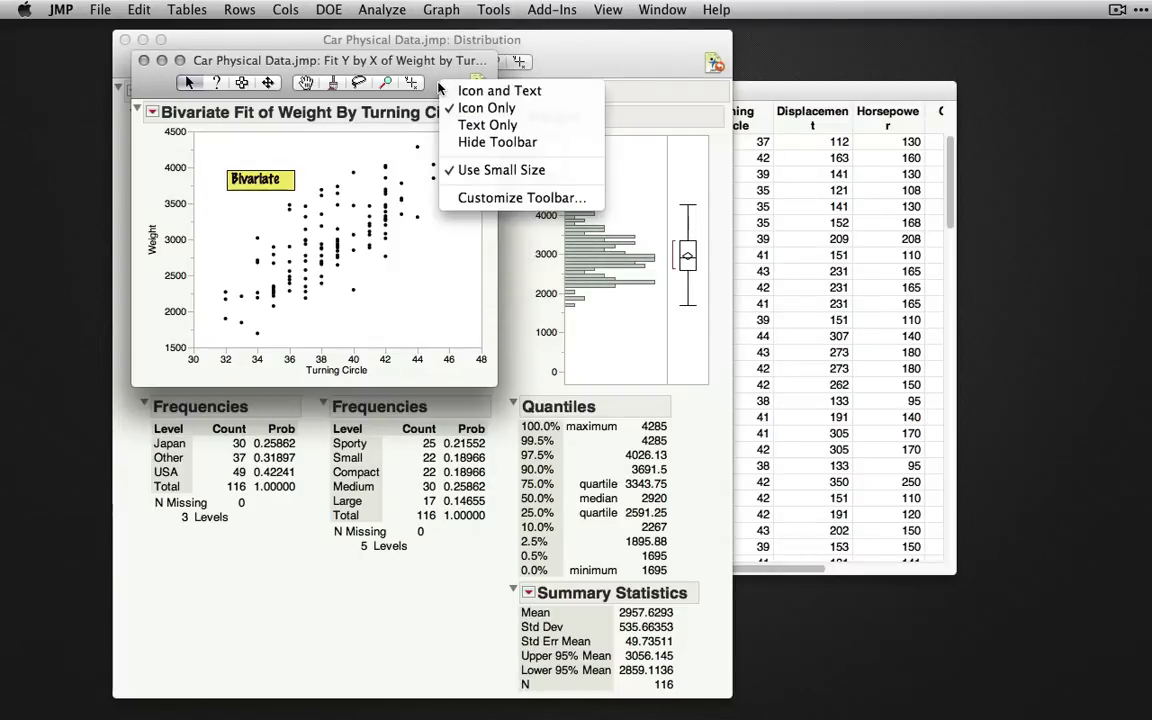
left_click(505, 197)
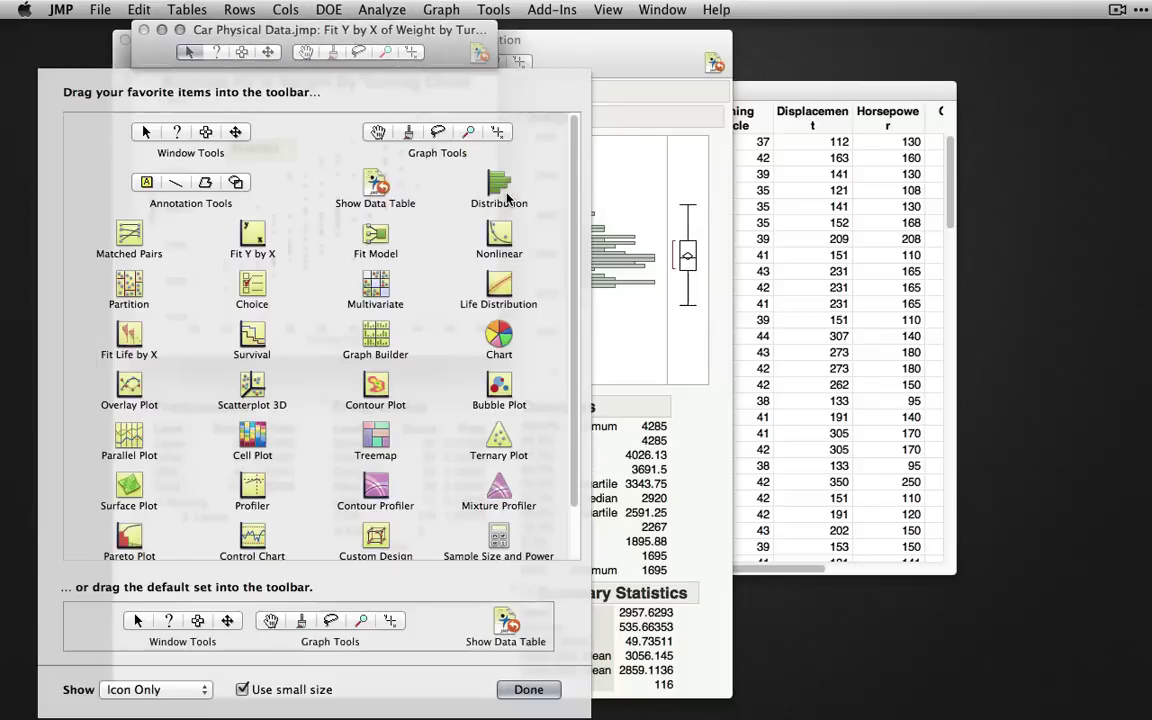